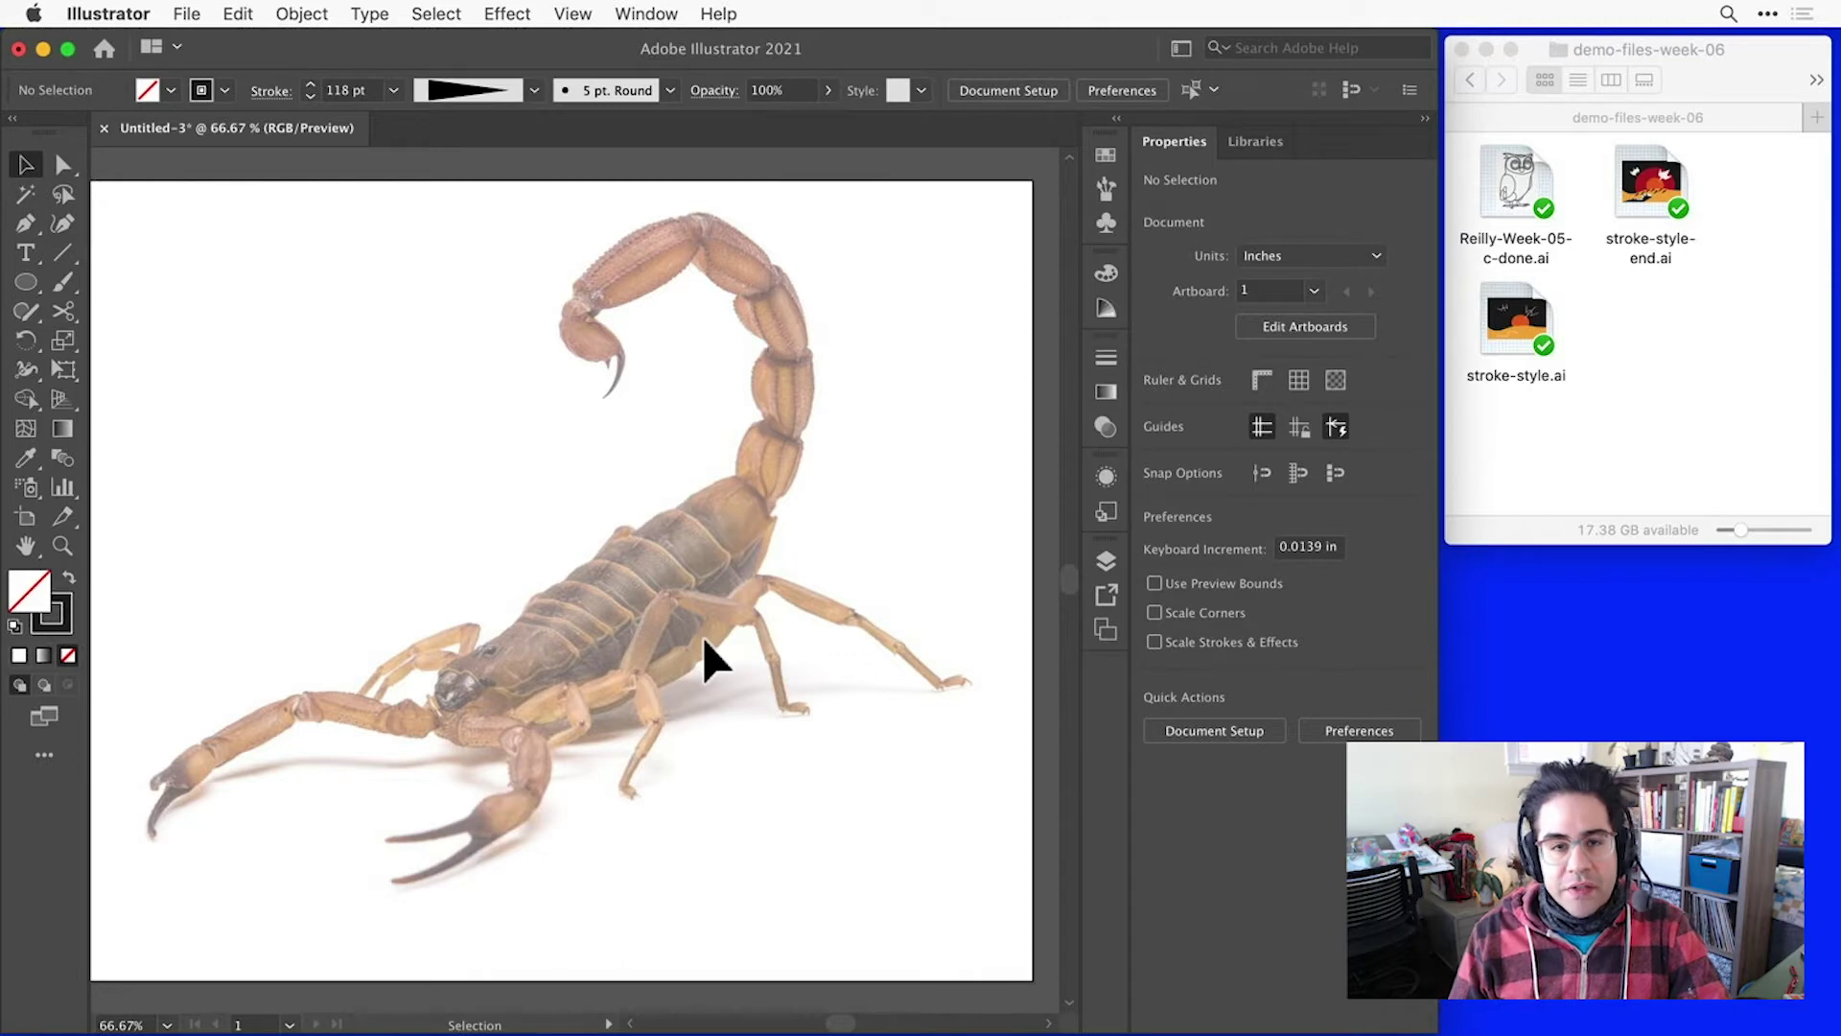
Step: Trace the scorpion's body outline with the Pen tool from head to tail base
left_click(26, 224)
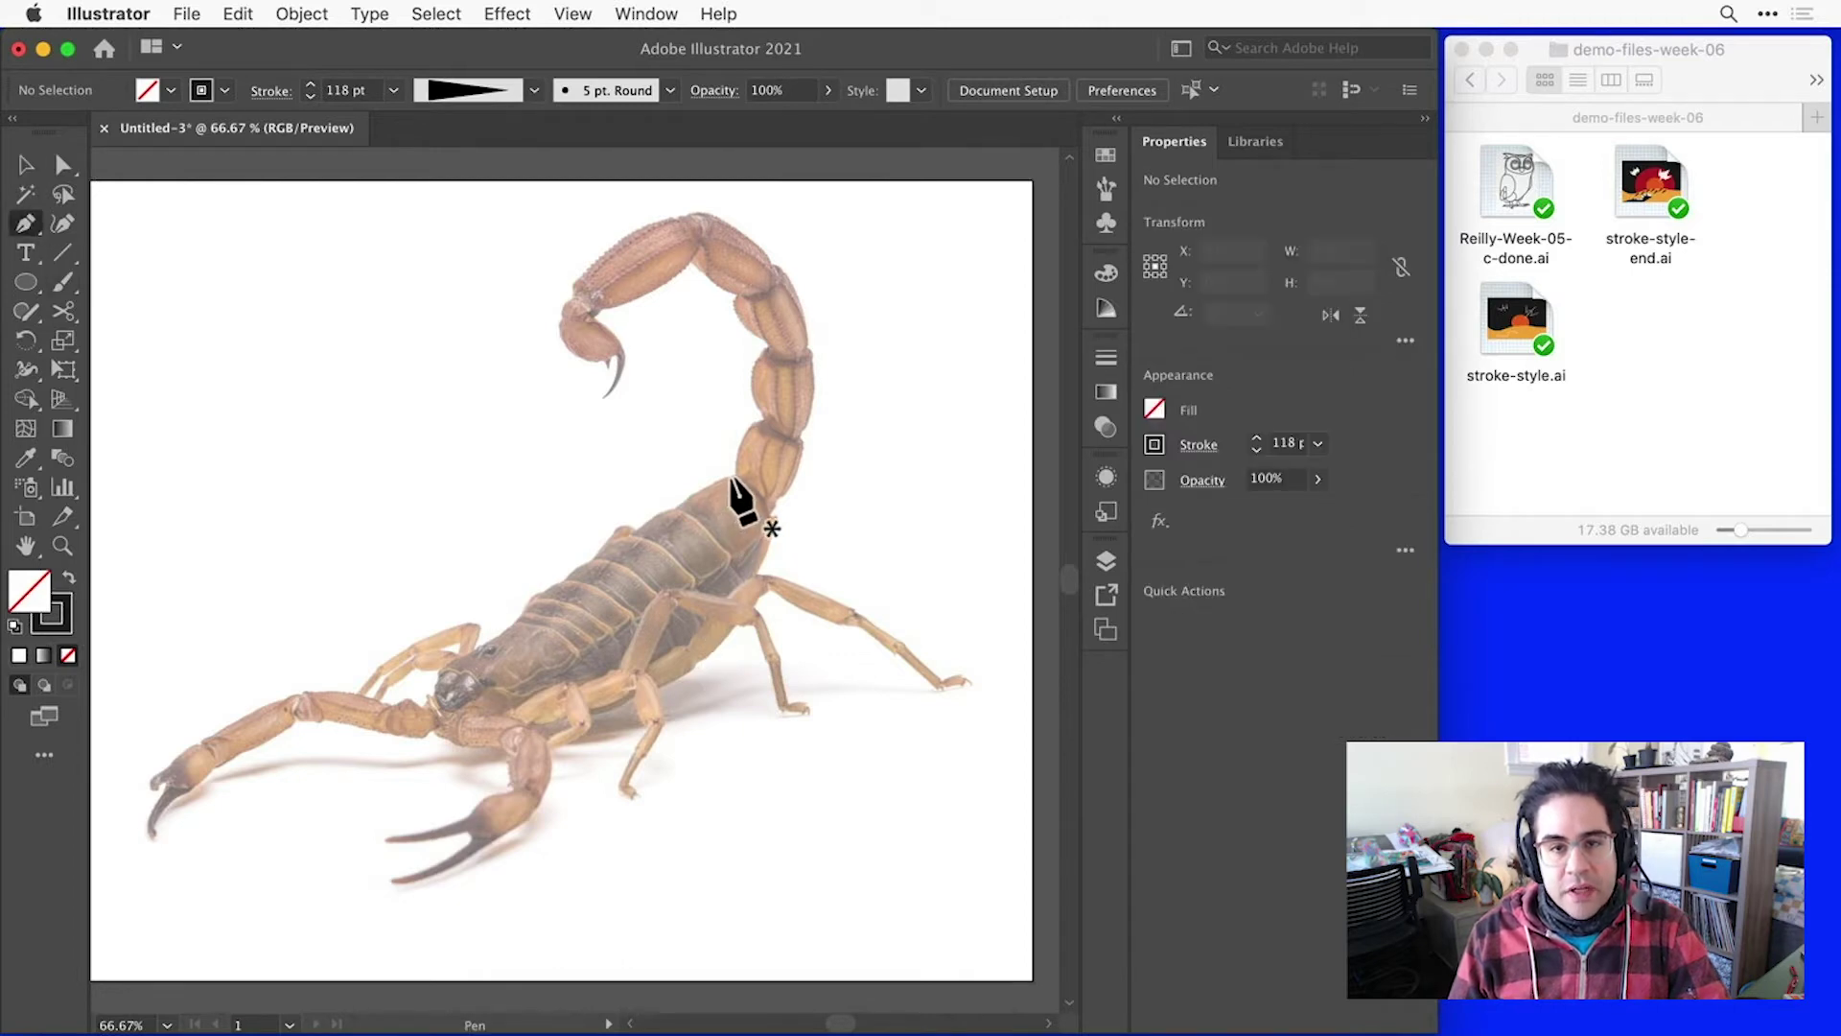
left_click(730, 476)
left_click(549, 589)
left_click_drag(433, 683, 488, 749)
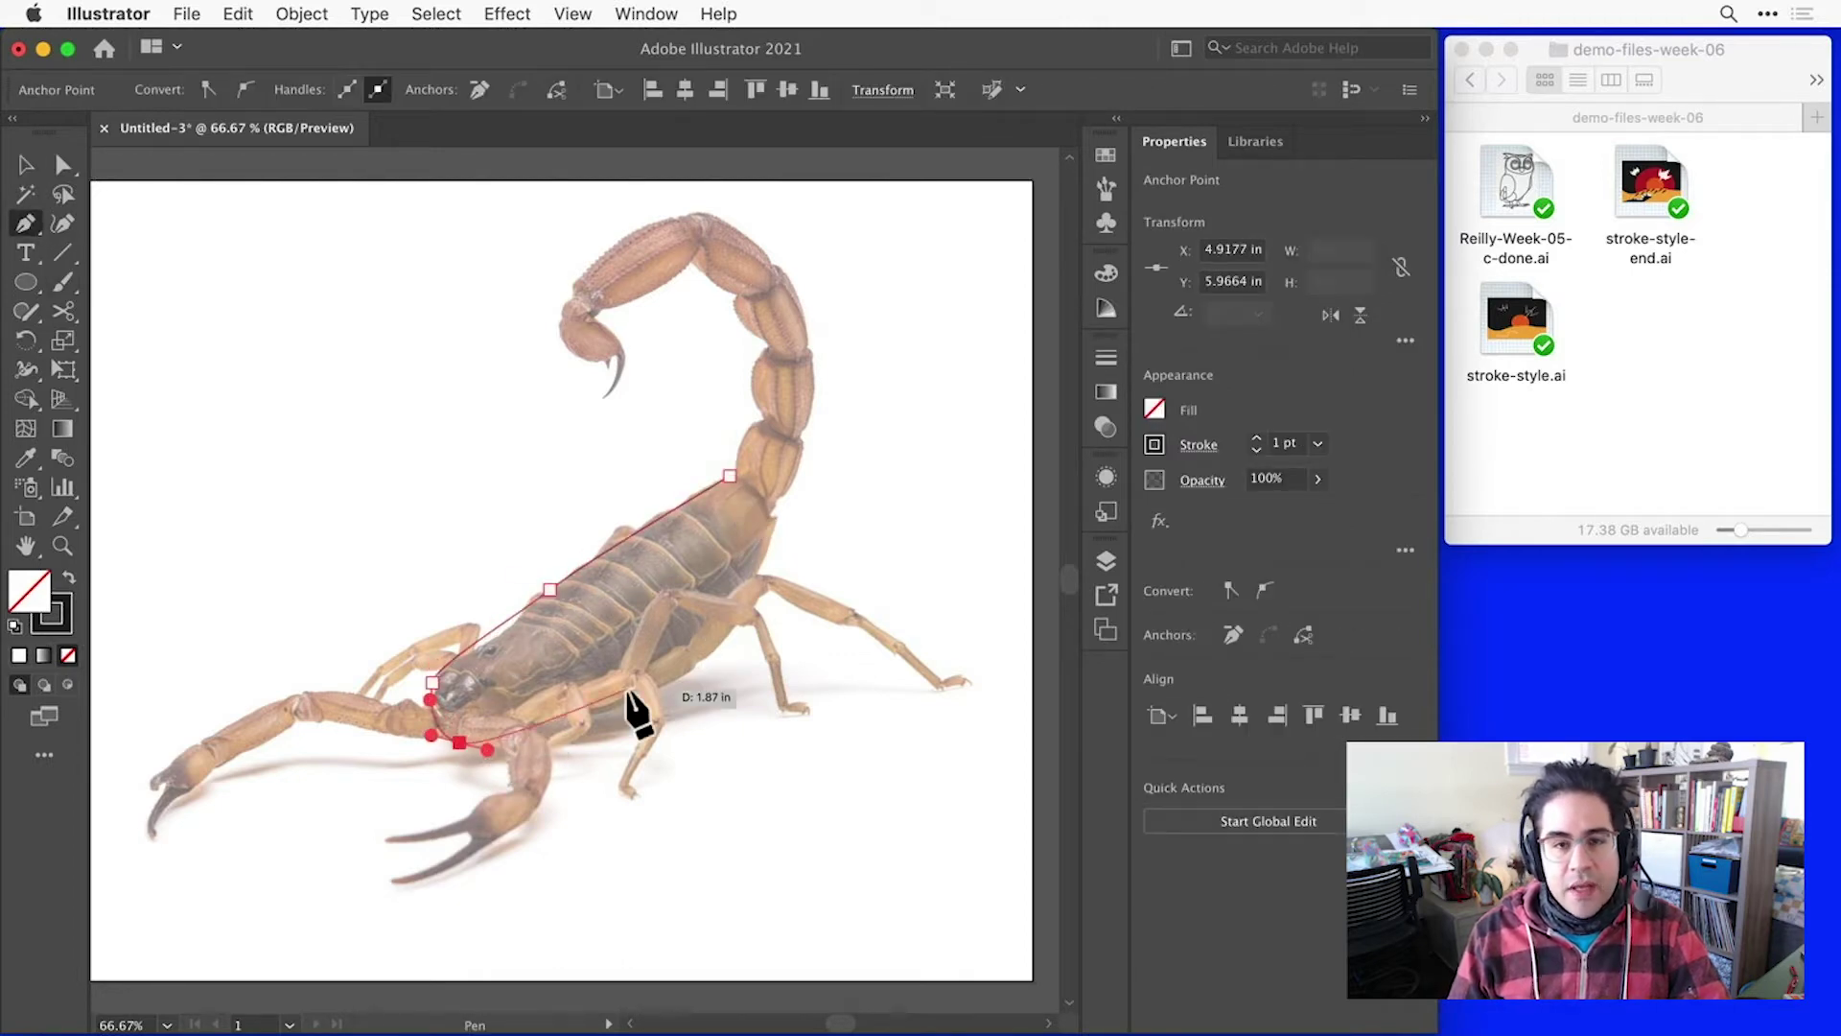
left_click(632, 699)
left_click(743, 624)
left_click_drag(776, 530, 777, 504)
left_click(708, 466)
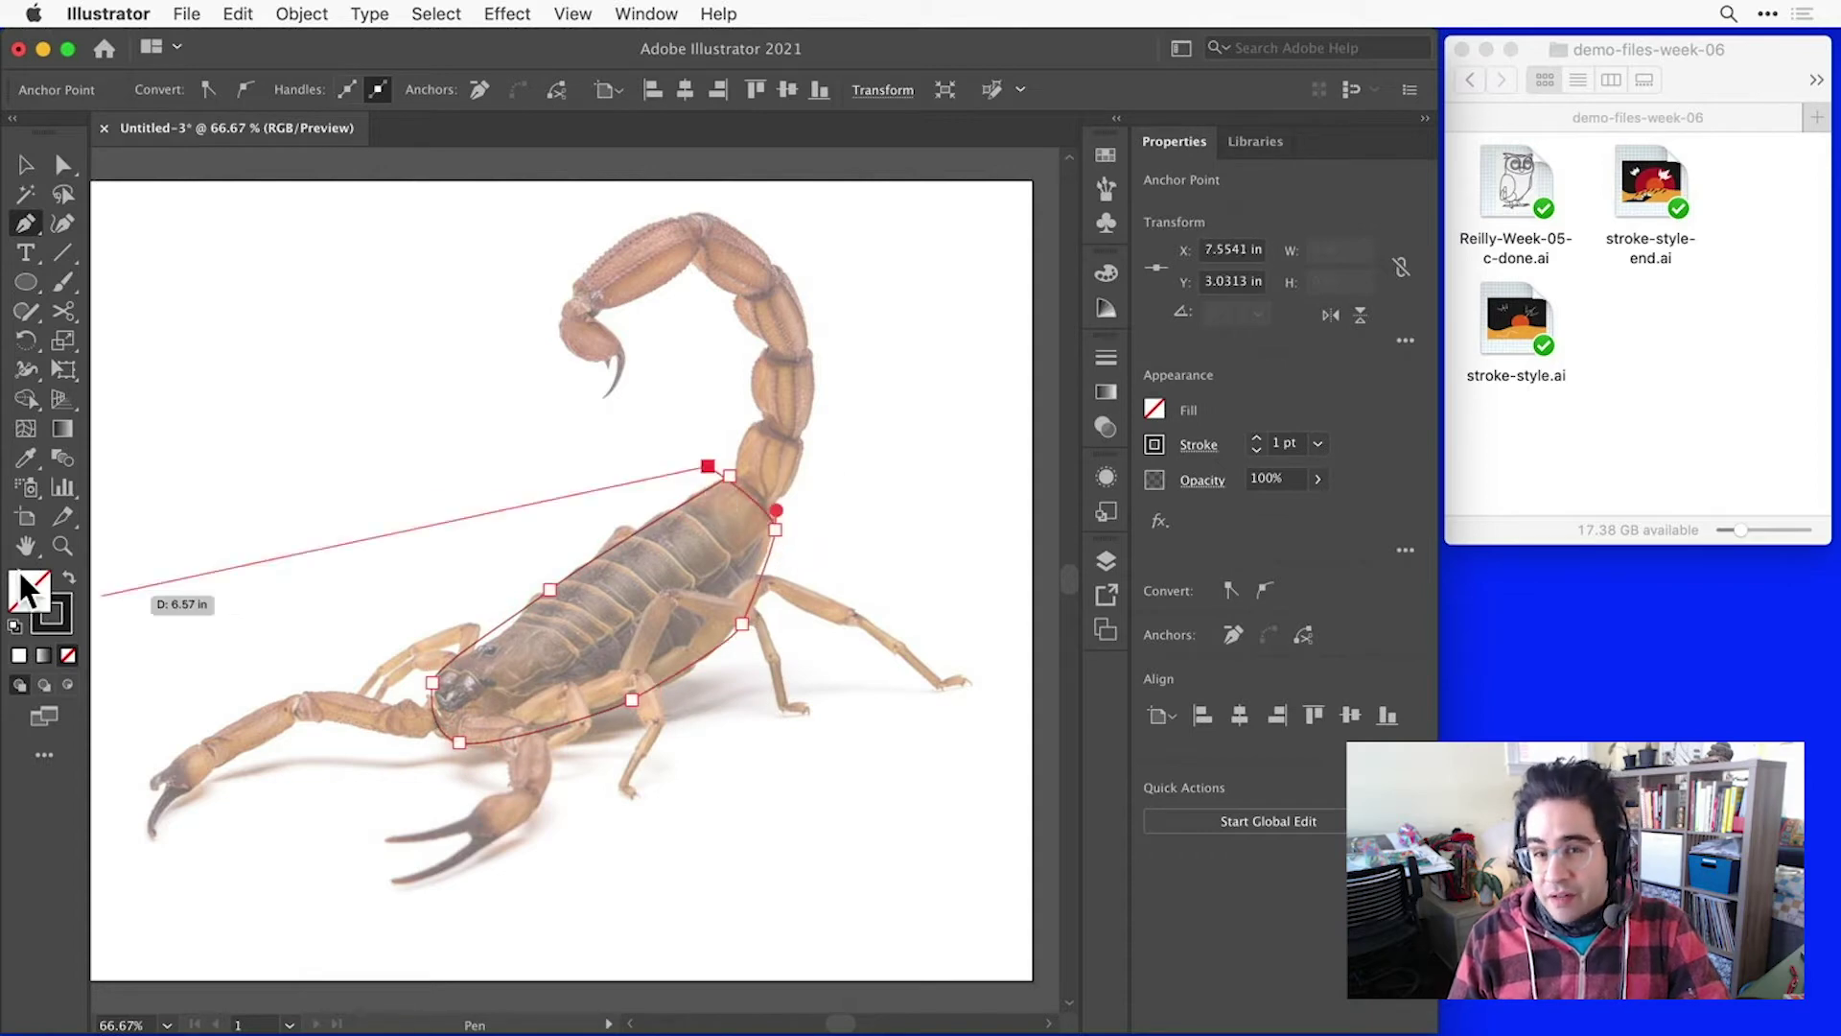
left_click_drag(658, 452, 674, 494)
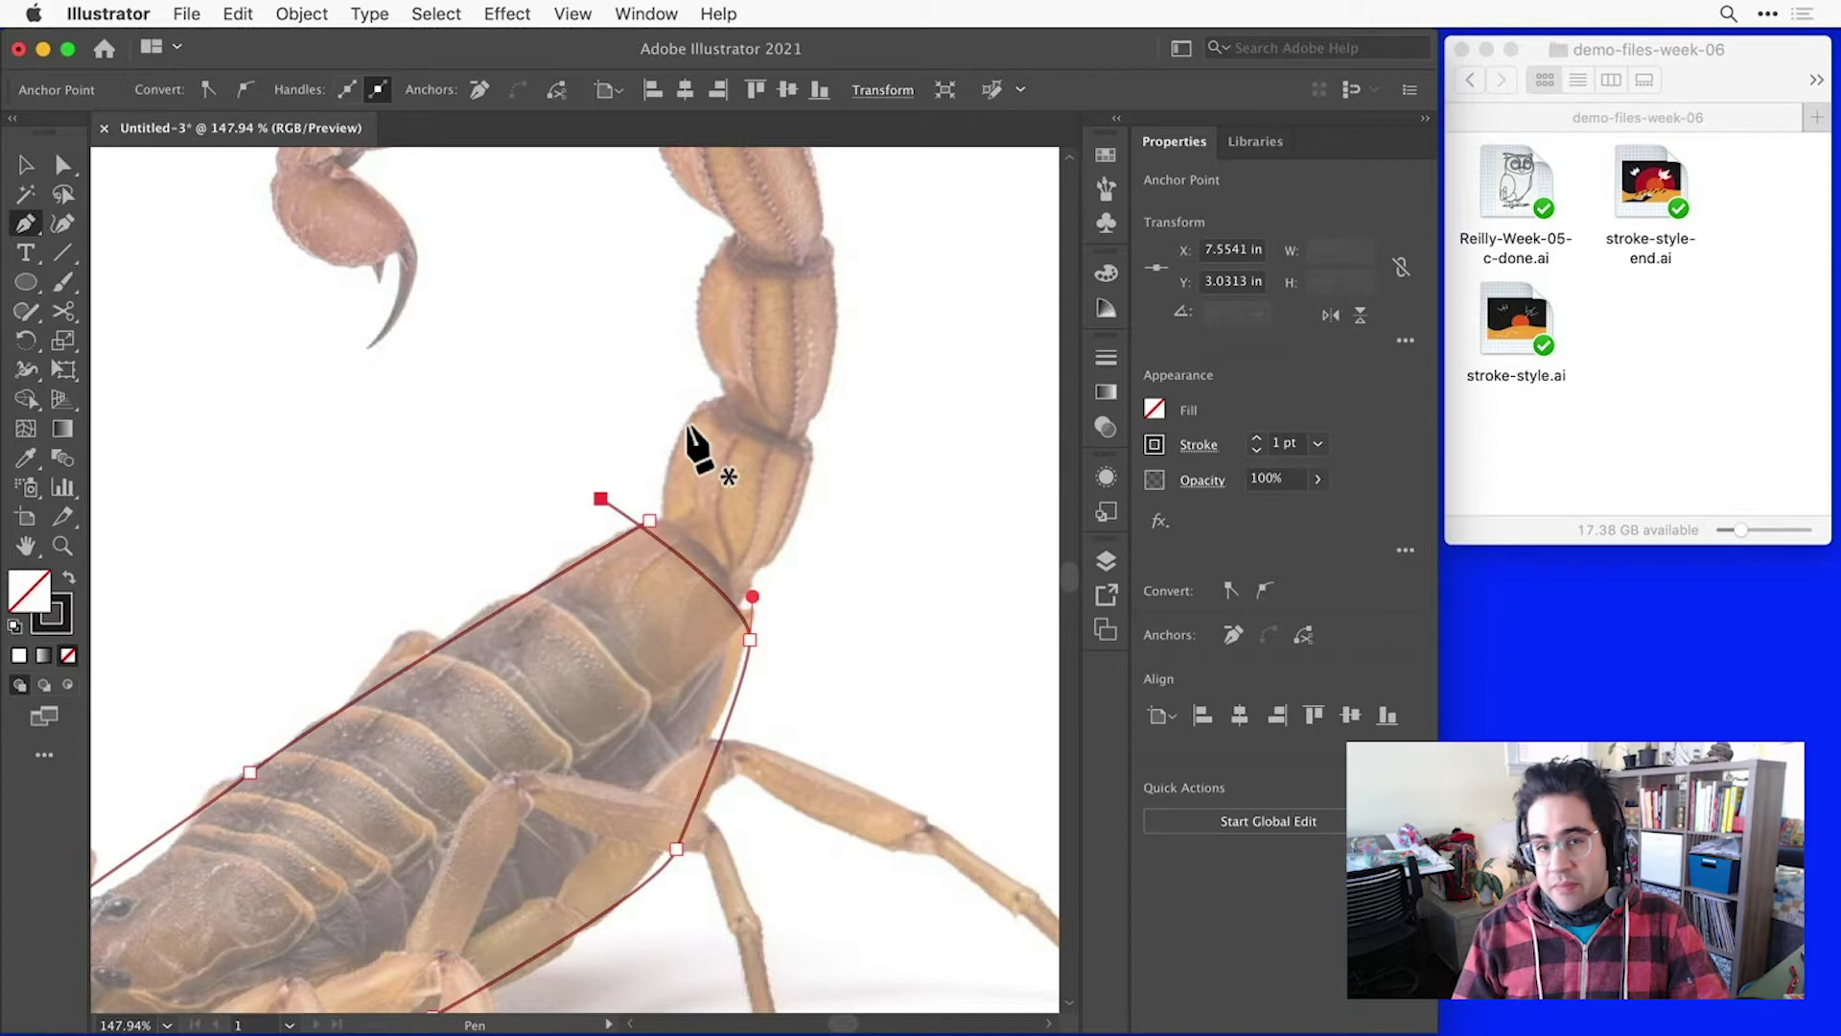
Step: Outline the first tail segment with curved anchors
left_click(810, 469)
left_click_drag(749, 580, 643, 538)
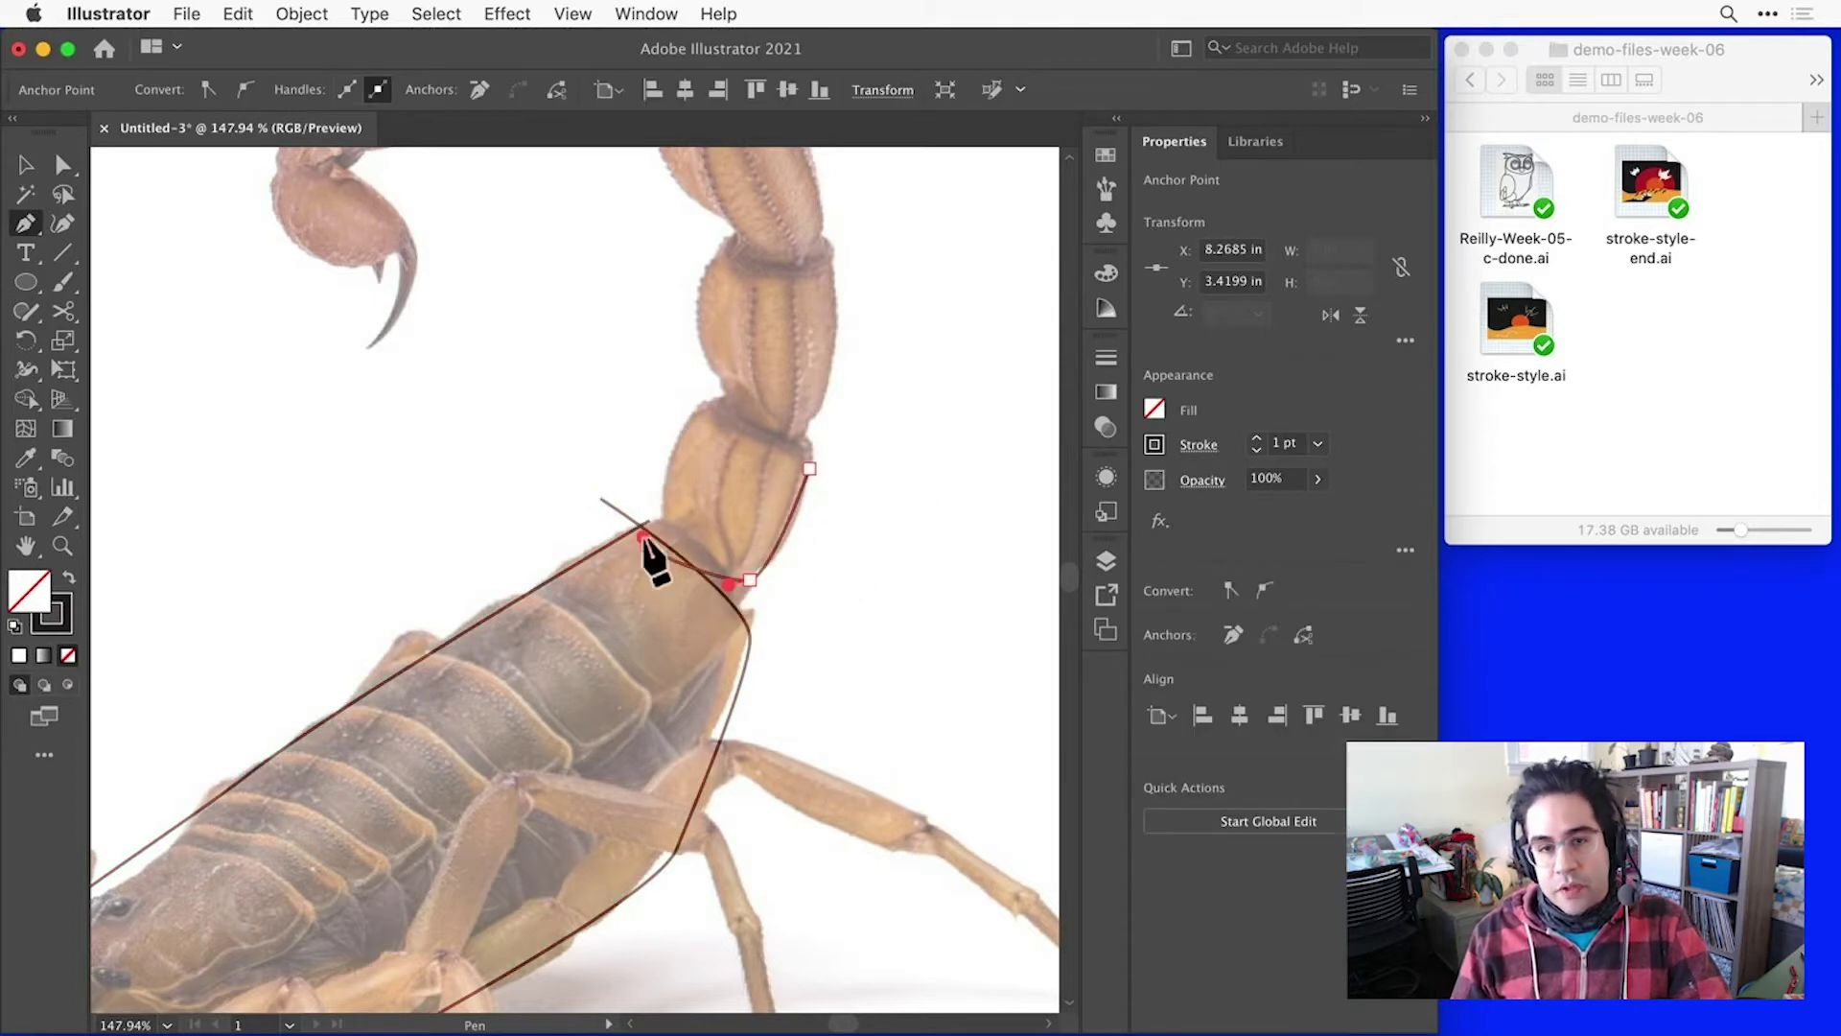
left_click_drag(718, 396, 793, 508)
scroll(794, 508, "up", 3)
scroll(793, 508, "right", 3)
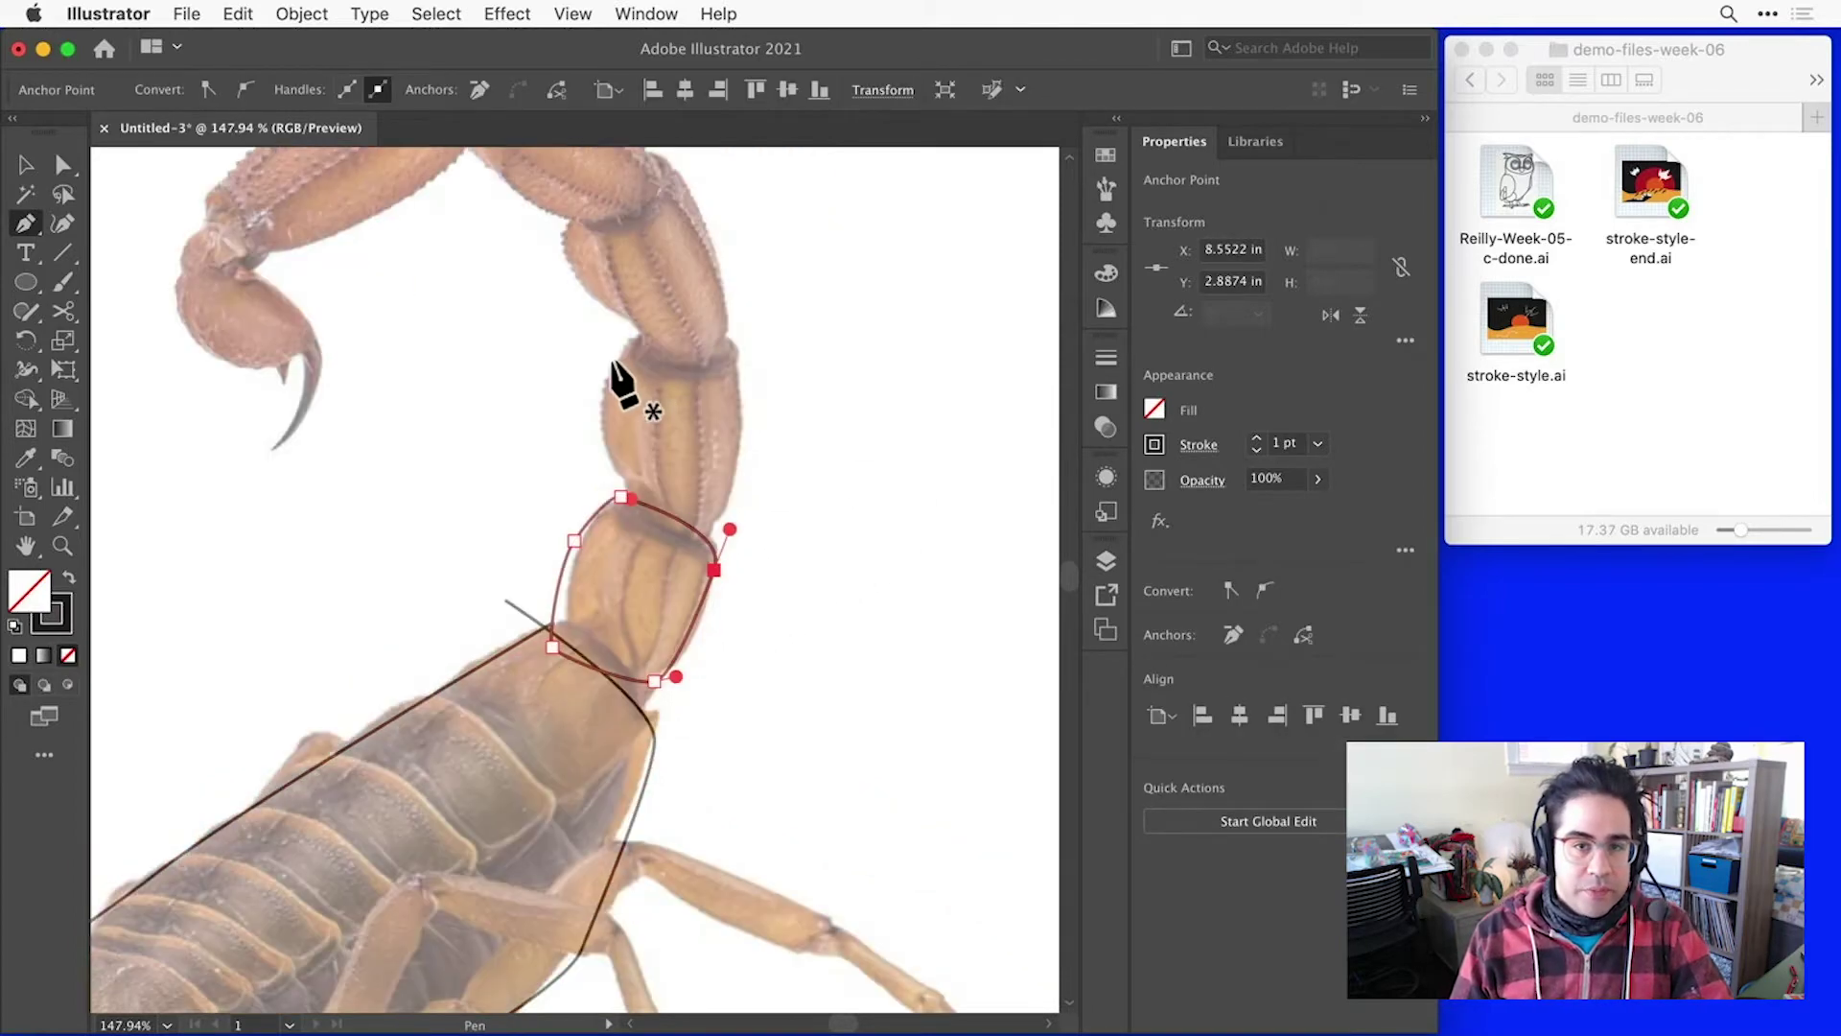
Step: Trace the next tail segment's outline around its sides and top
left_click(736, 444)
left_click(717, 524)
left_click(654, 531)
left_click_drag(603, 444, 600, 417)
left_click_drag(610, 364, 624, 350)
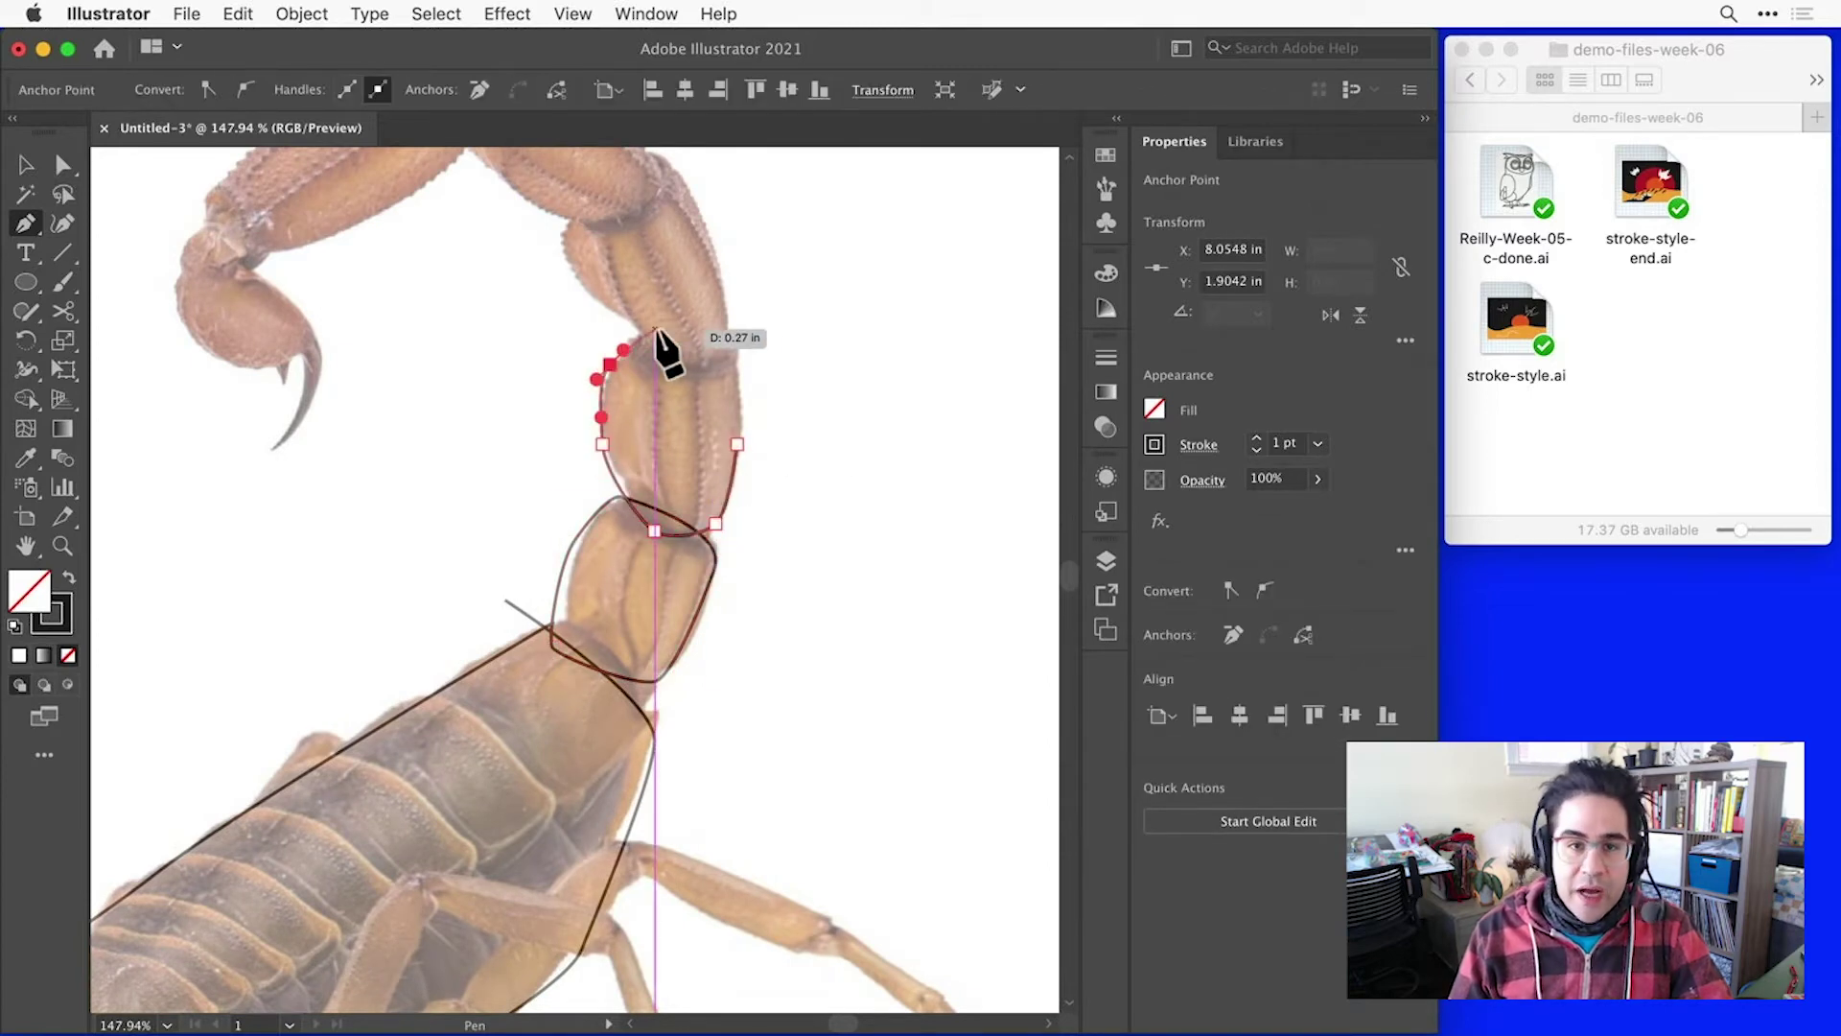
left_click(681, 339)
left_click(727, 339)
left_click_drag(737, 403, 645, 649)
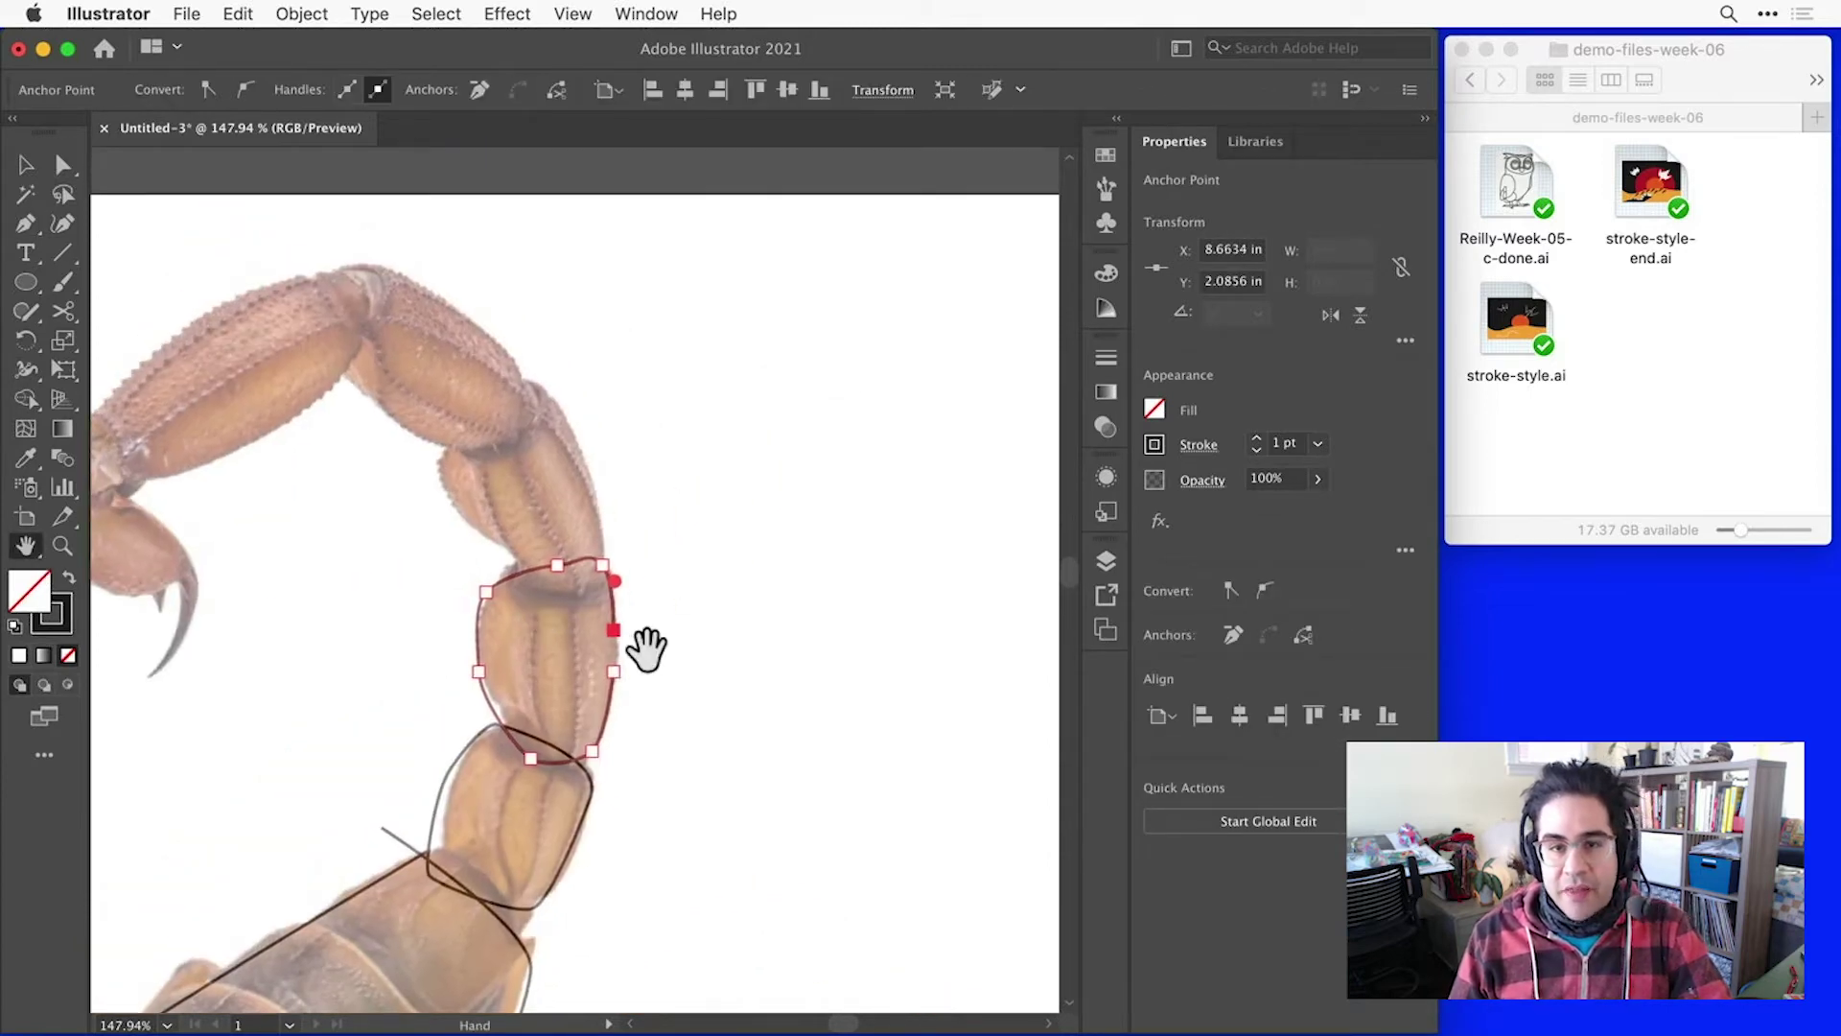
Step: Begin a short new path of anchors along the tail's edge
left_click(25, 222)
left_click(629, 637)
left_click(629, 660)
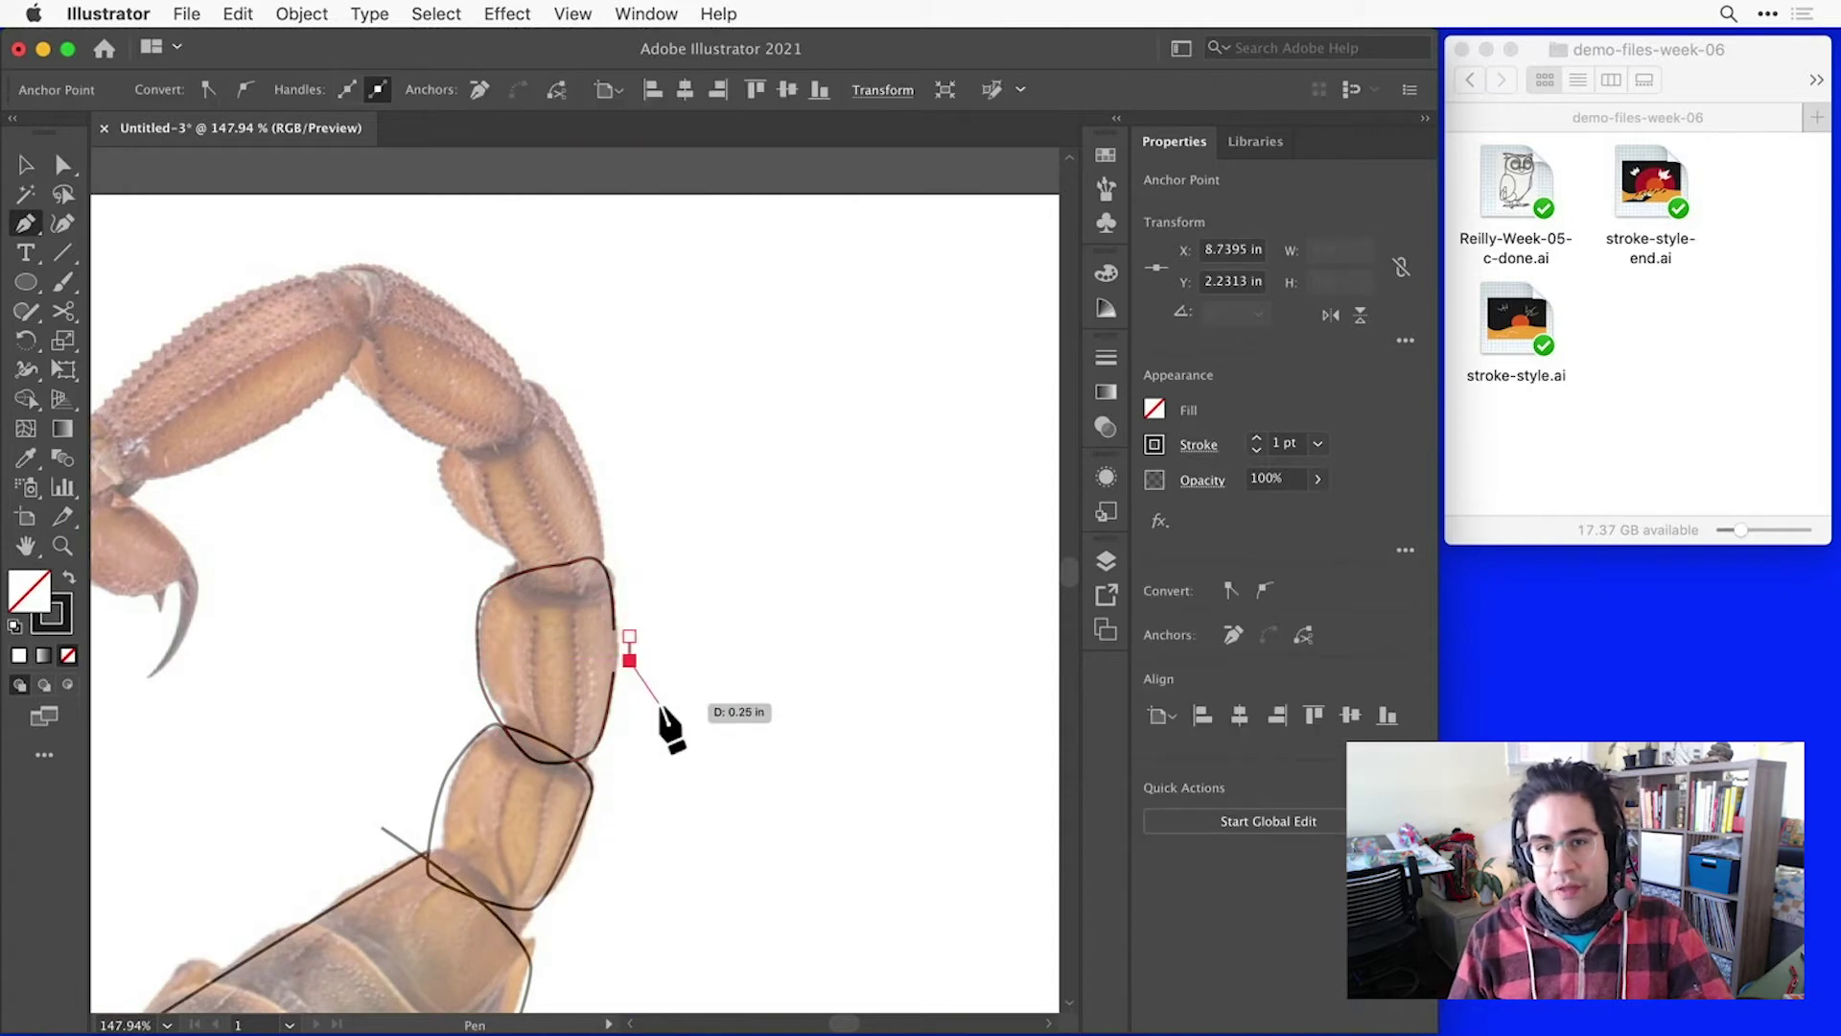
scroll(660, 707, "up", 10)
left_click(720, 625)
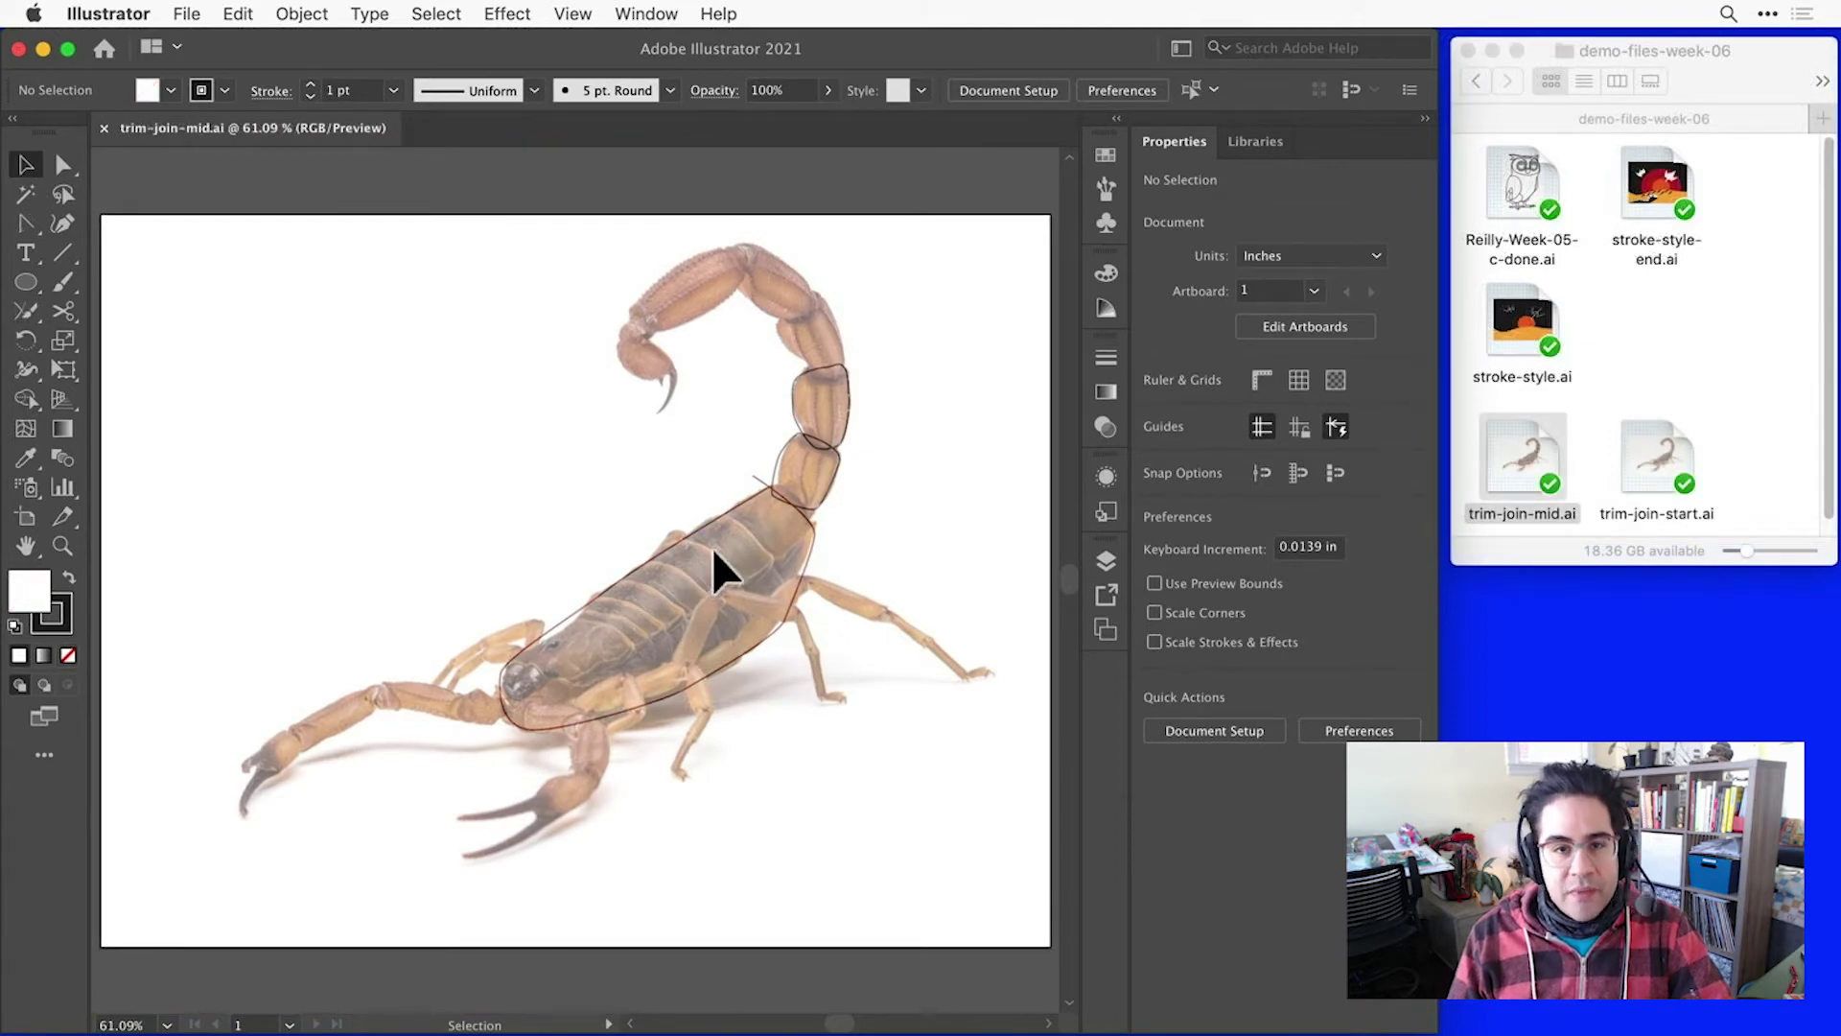
Step: Drag an overlapping tail endpoint with Direct Selection, then undo the move with Cmd+Z
scroll(773, 509, "up", 8)
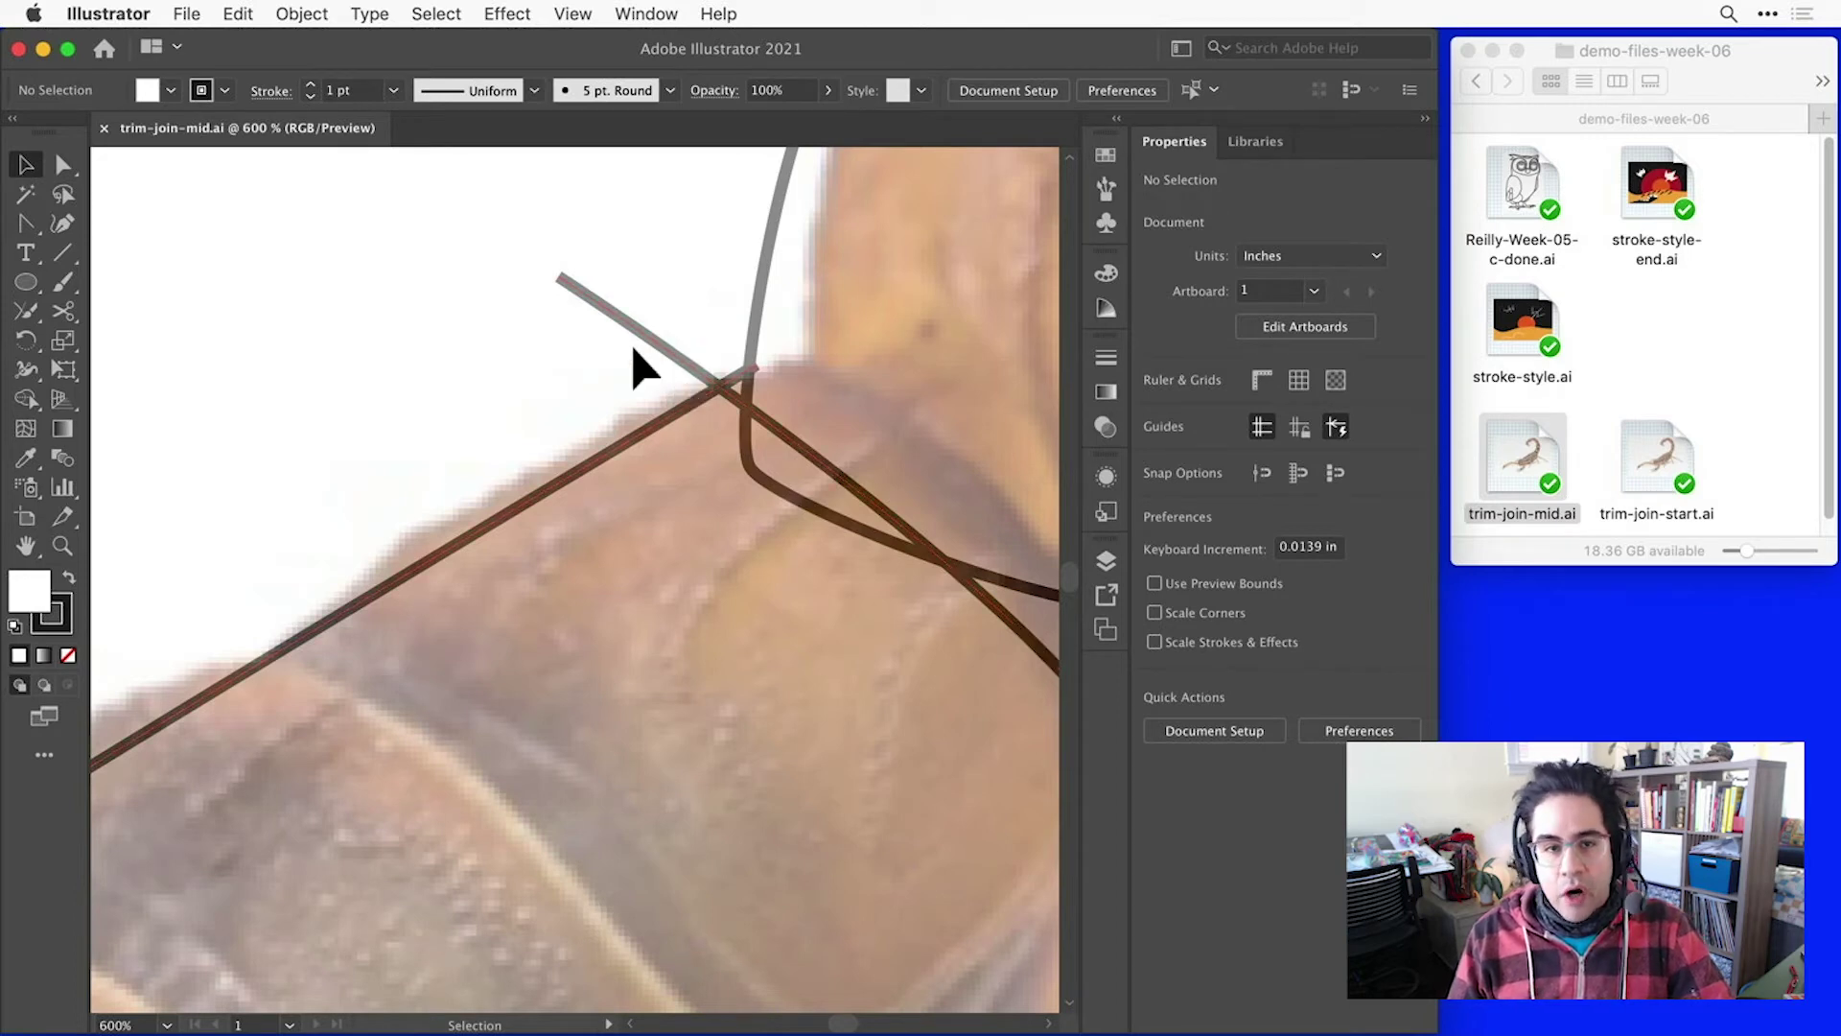
left_click(63, 164)
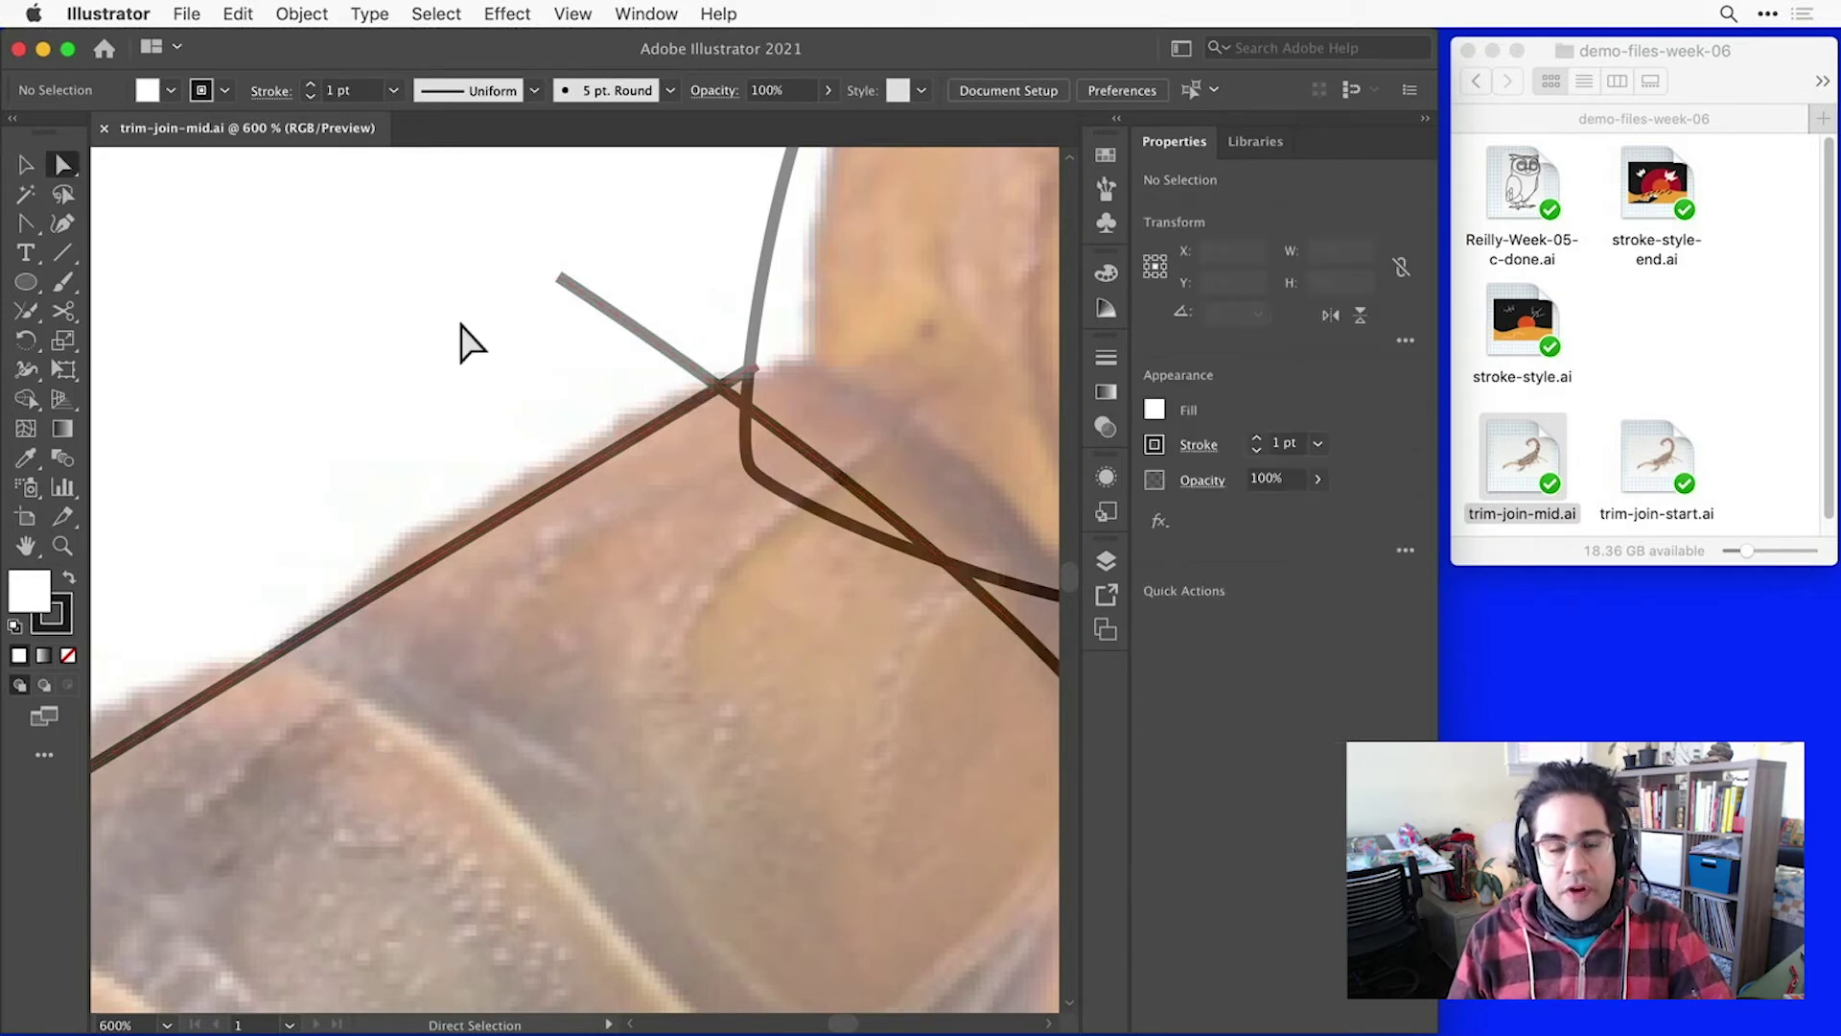
left_click_drag(565, 285, 575, 378)
key("super+z")
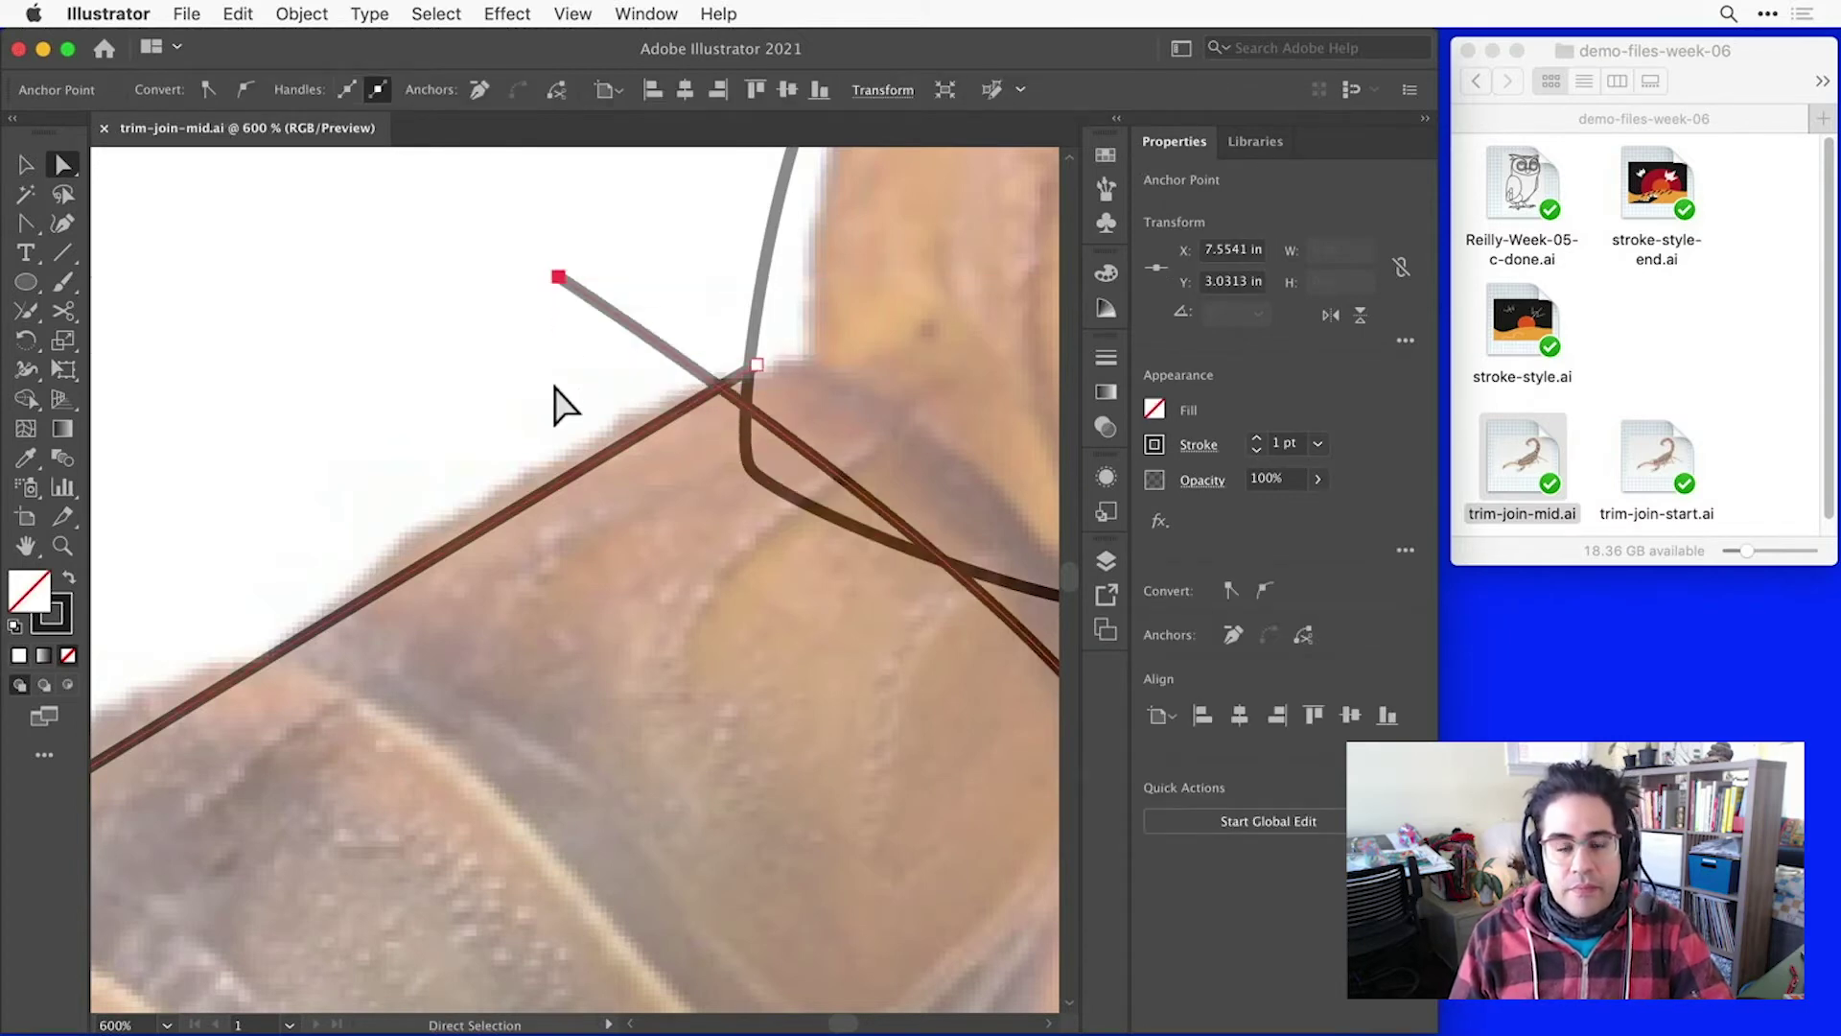
scroll(555, 399, "down", 3)
scroll(555, 387, "up", 3)
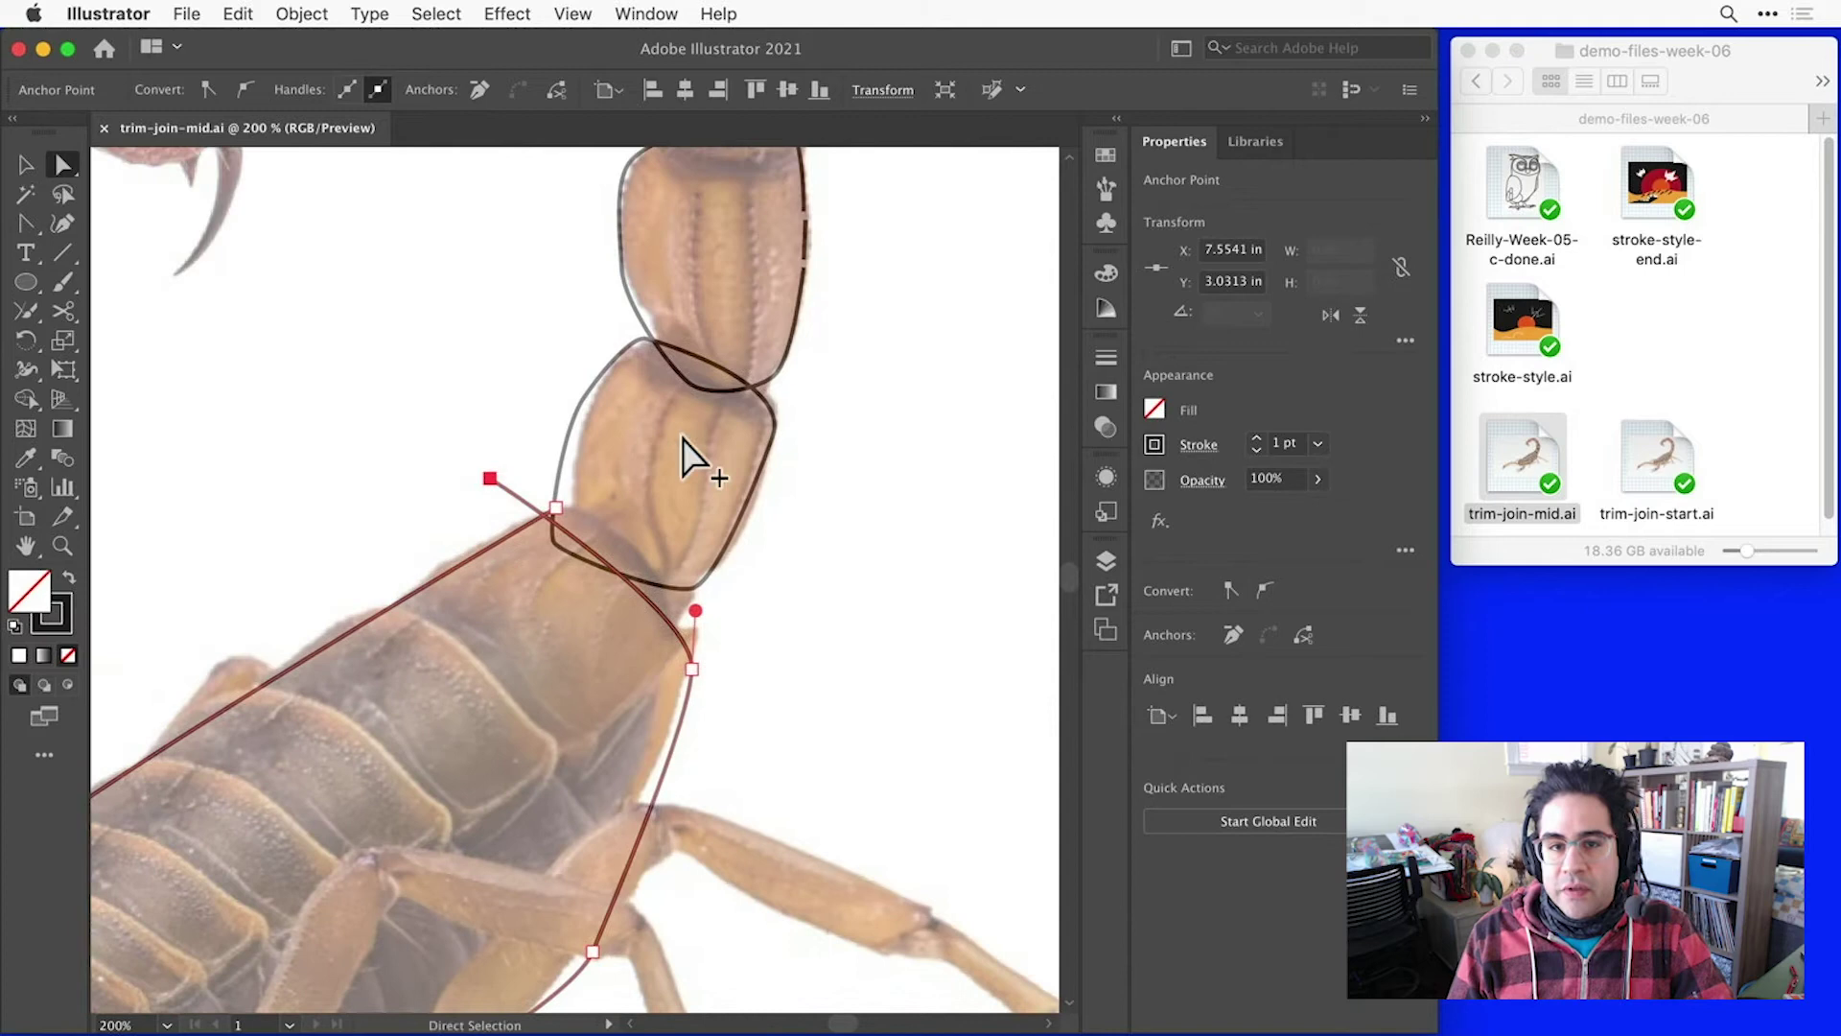
scroll(658, 699, "up", 10)
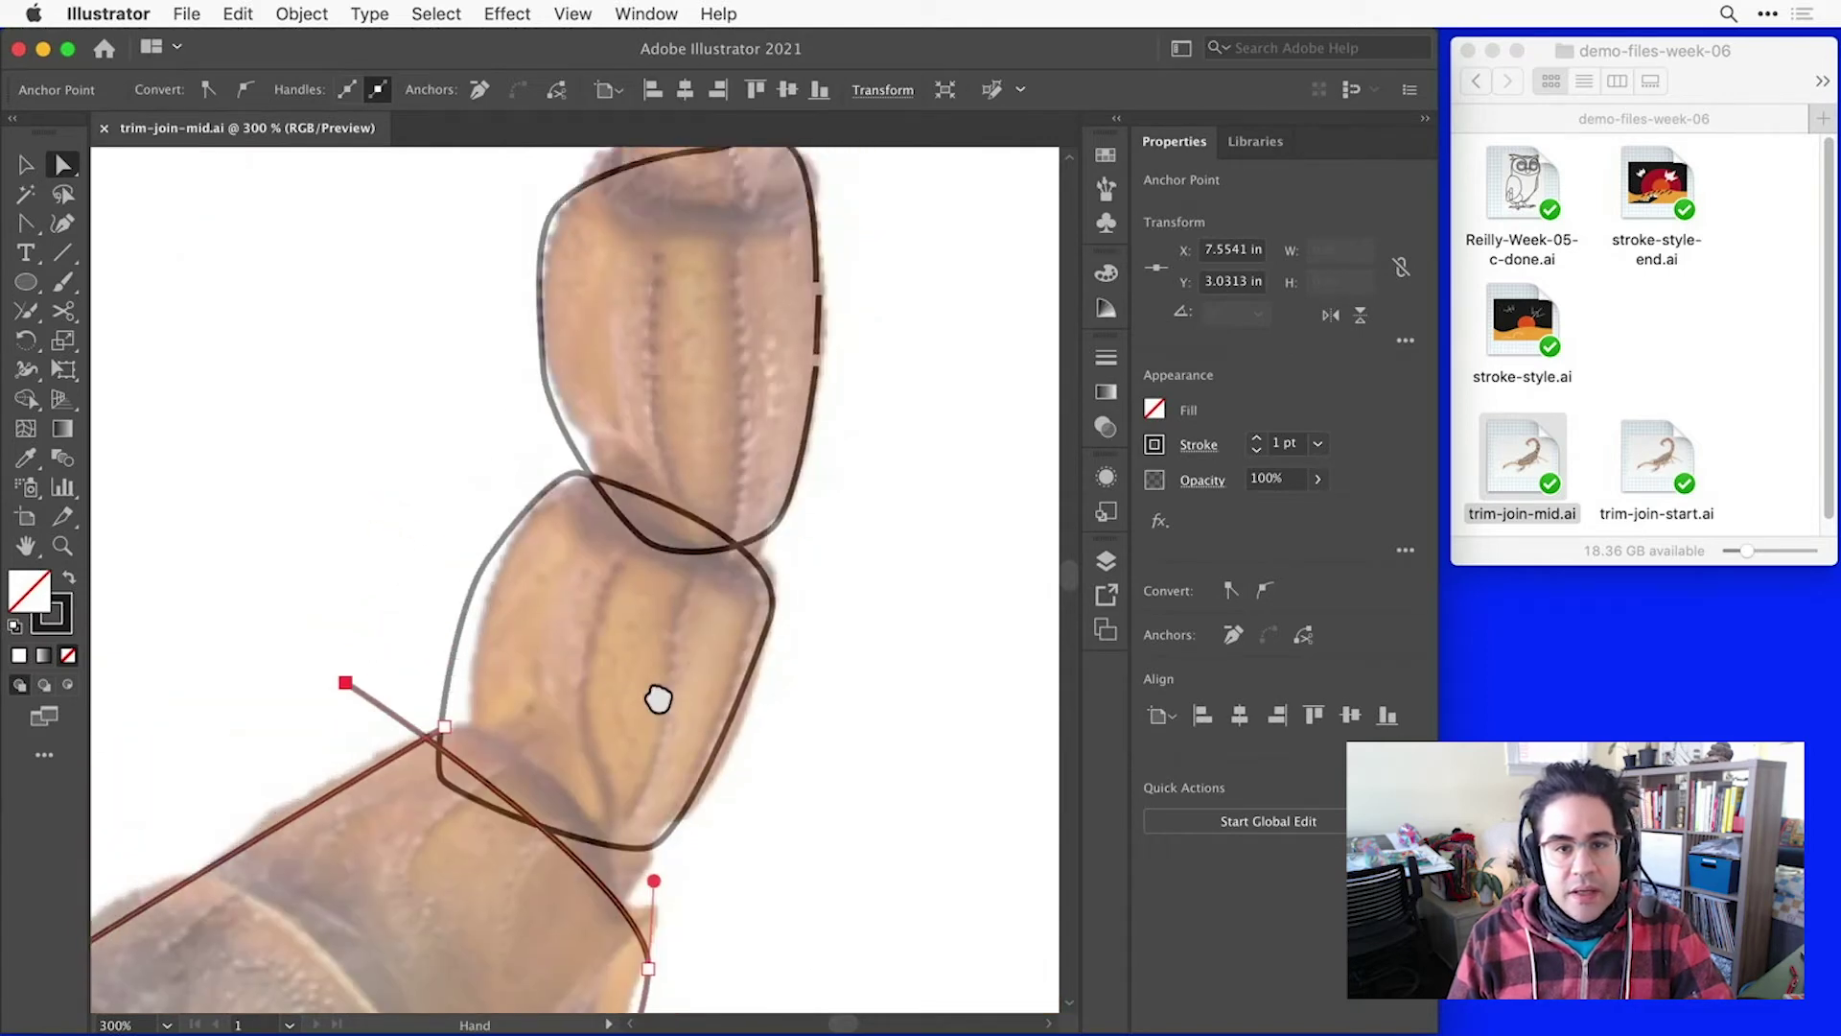
scroll(773, 537, "up", 3)
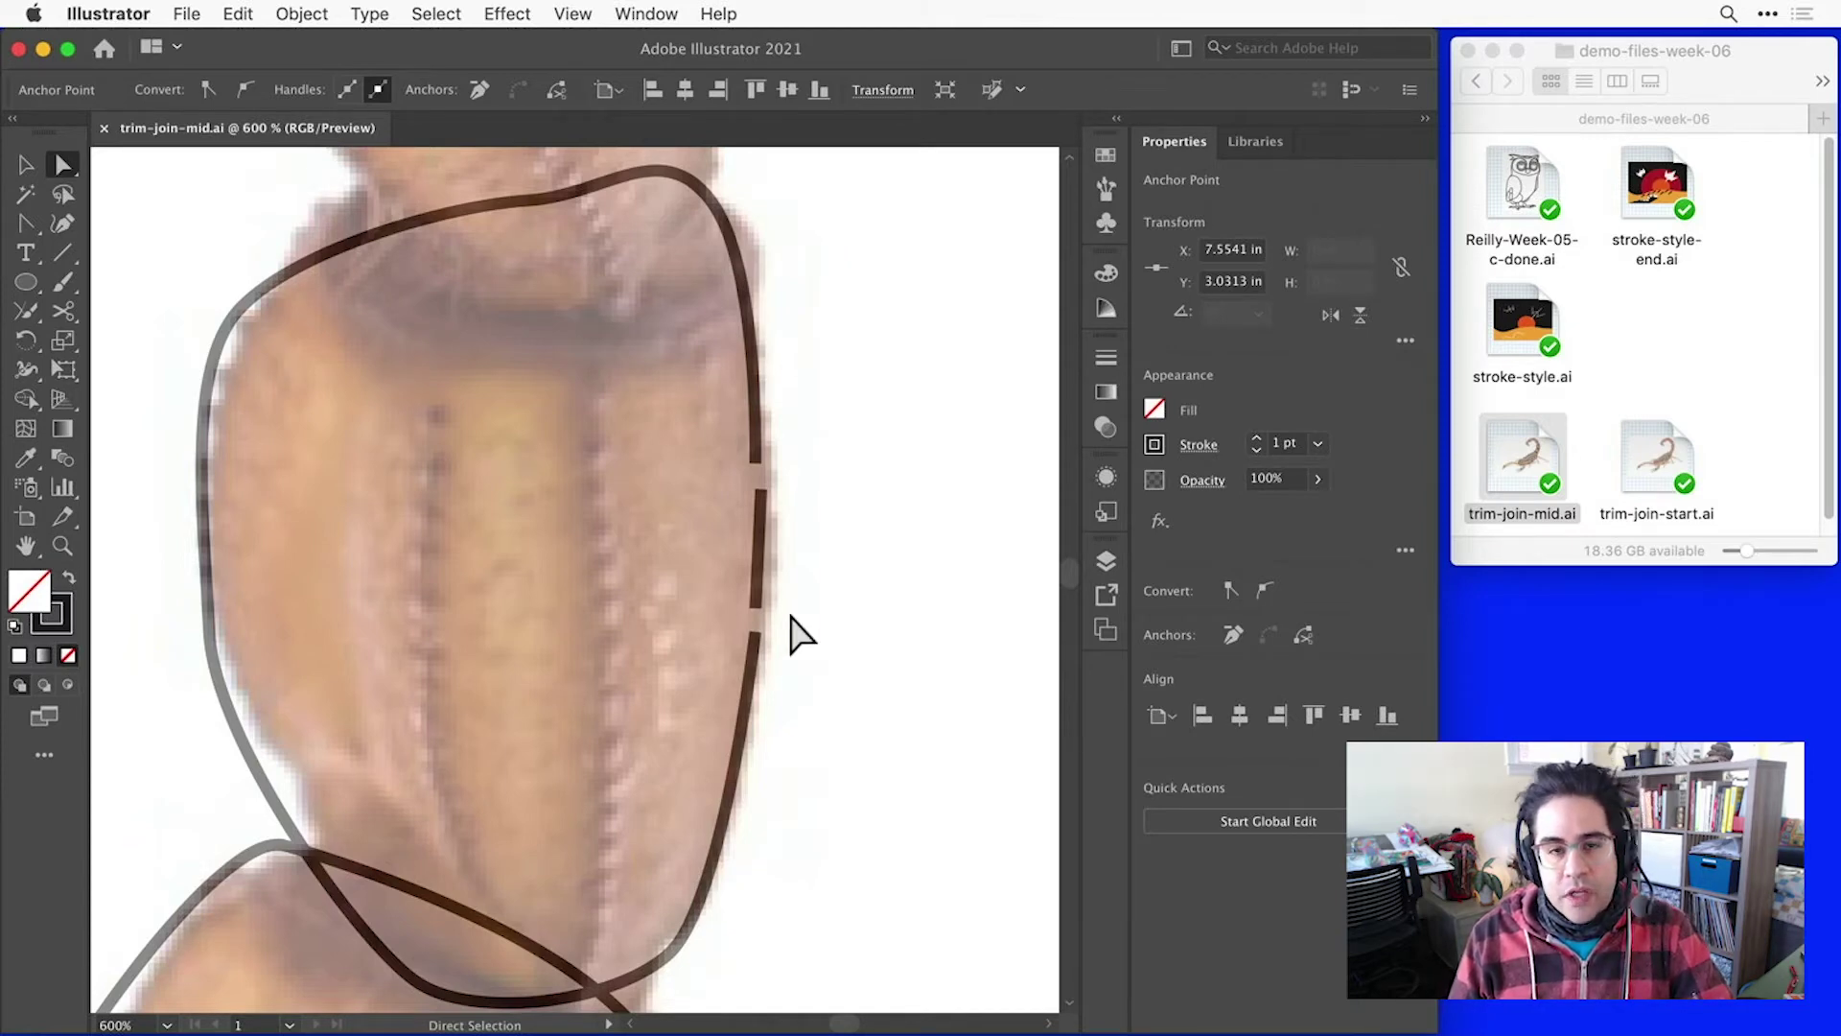
Step: Select the Join tool from the hidden path-editing tools
left_click(30, 317)
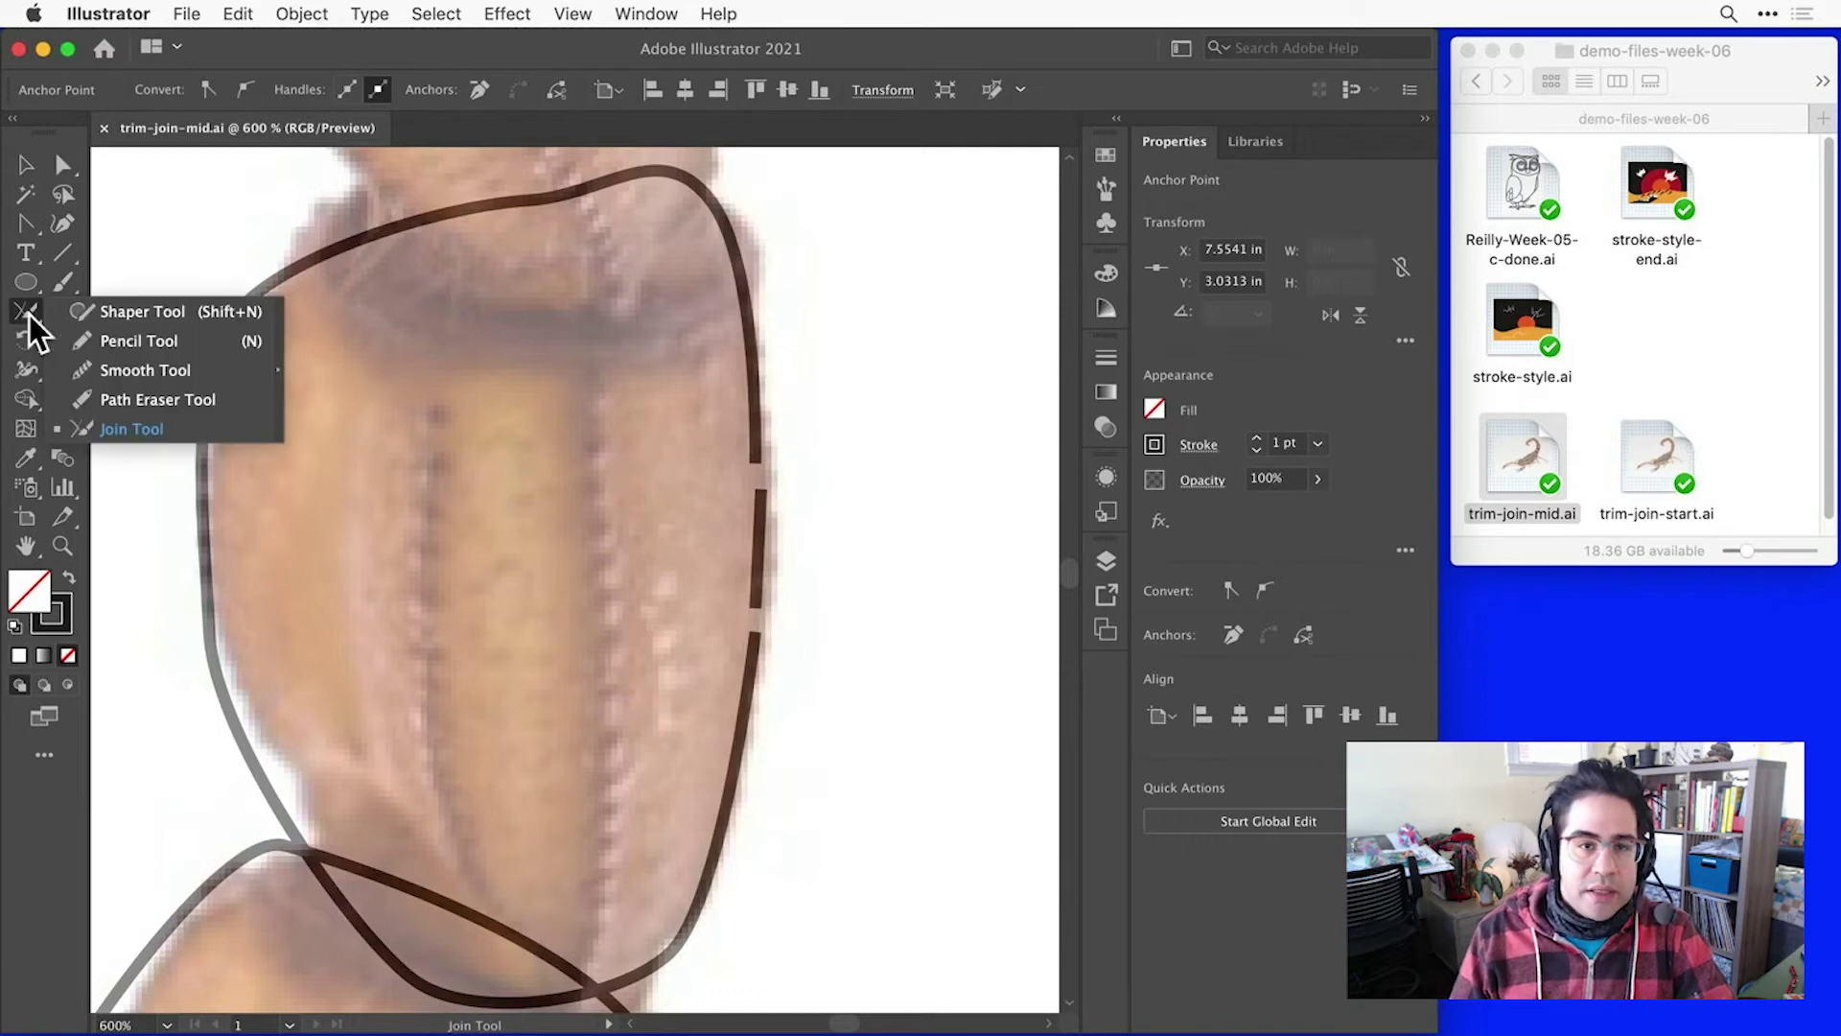
left_click(234, 427)
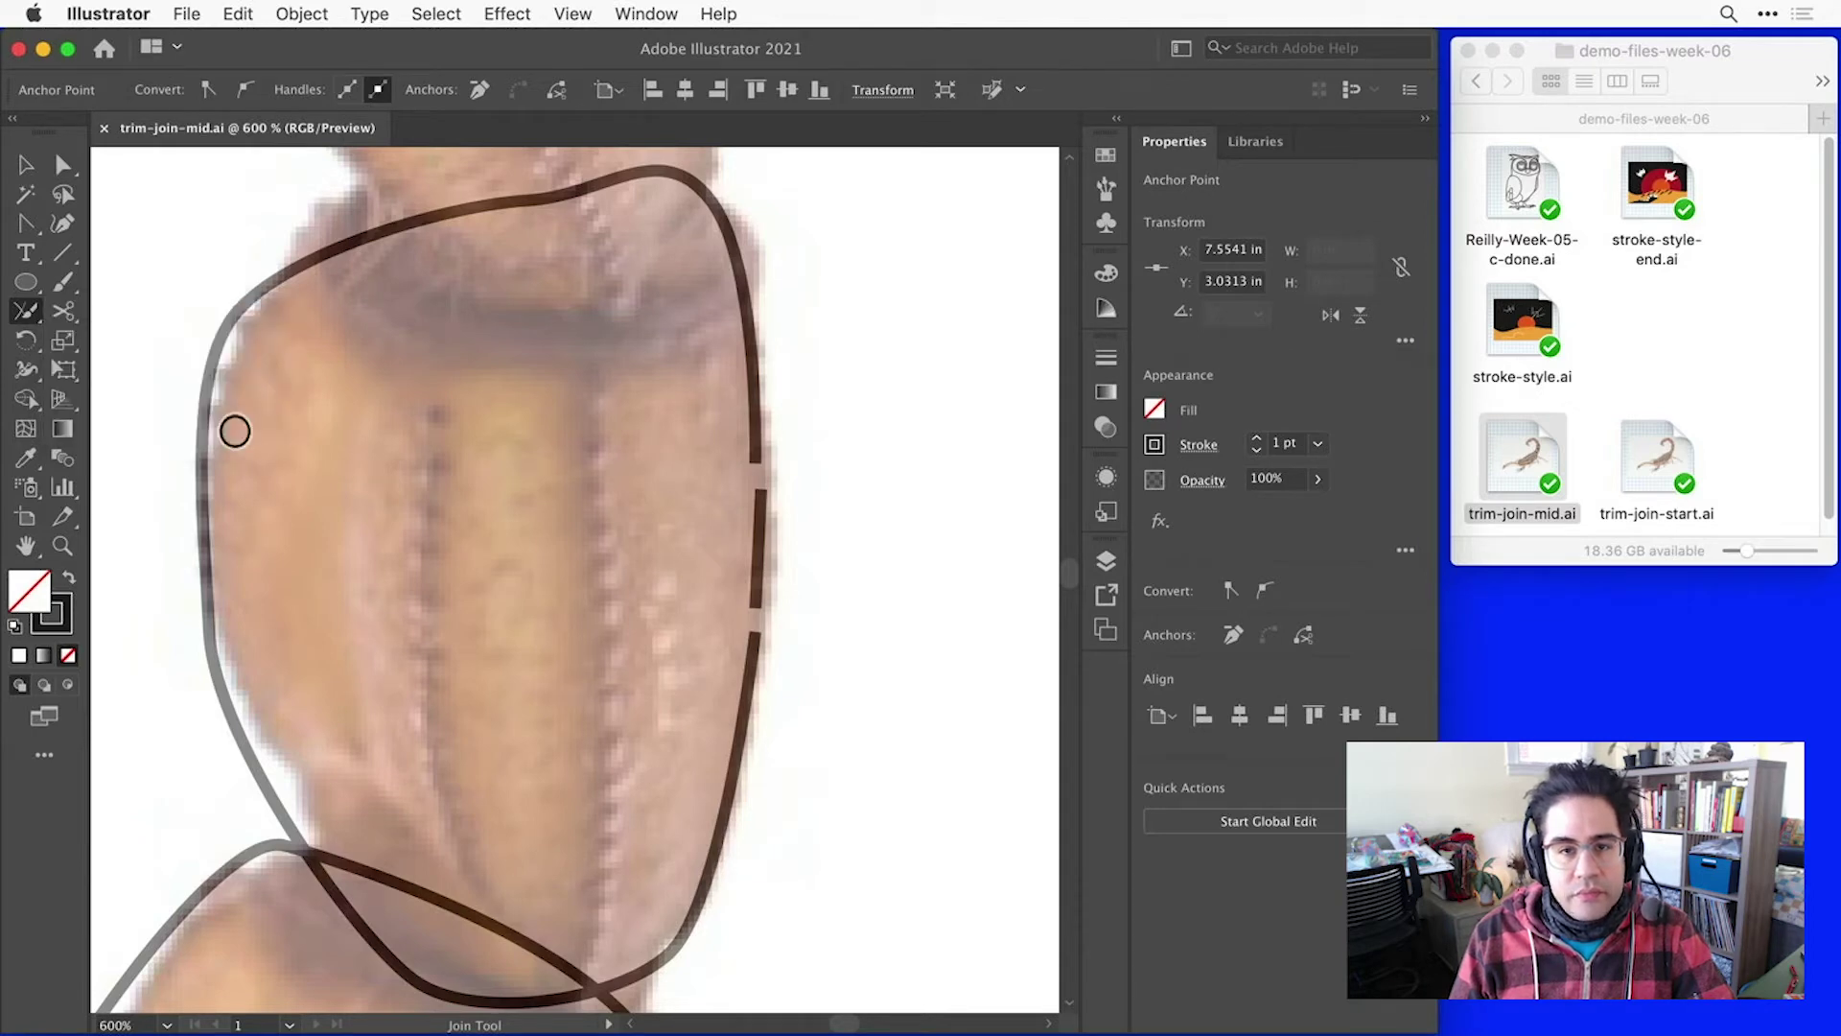
scroll(236, 429, "down", 2)
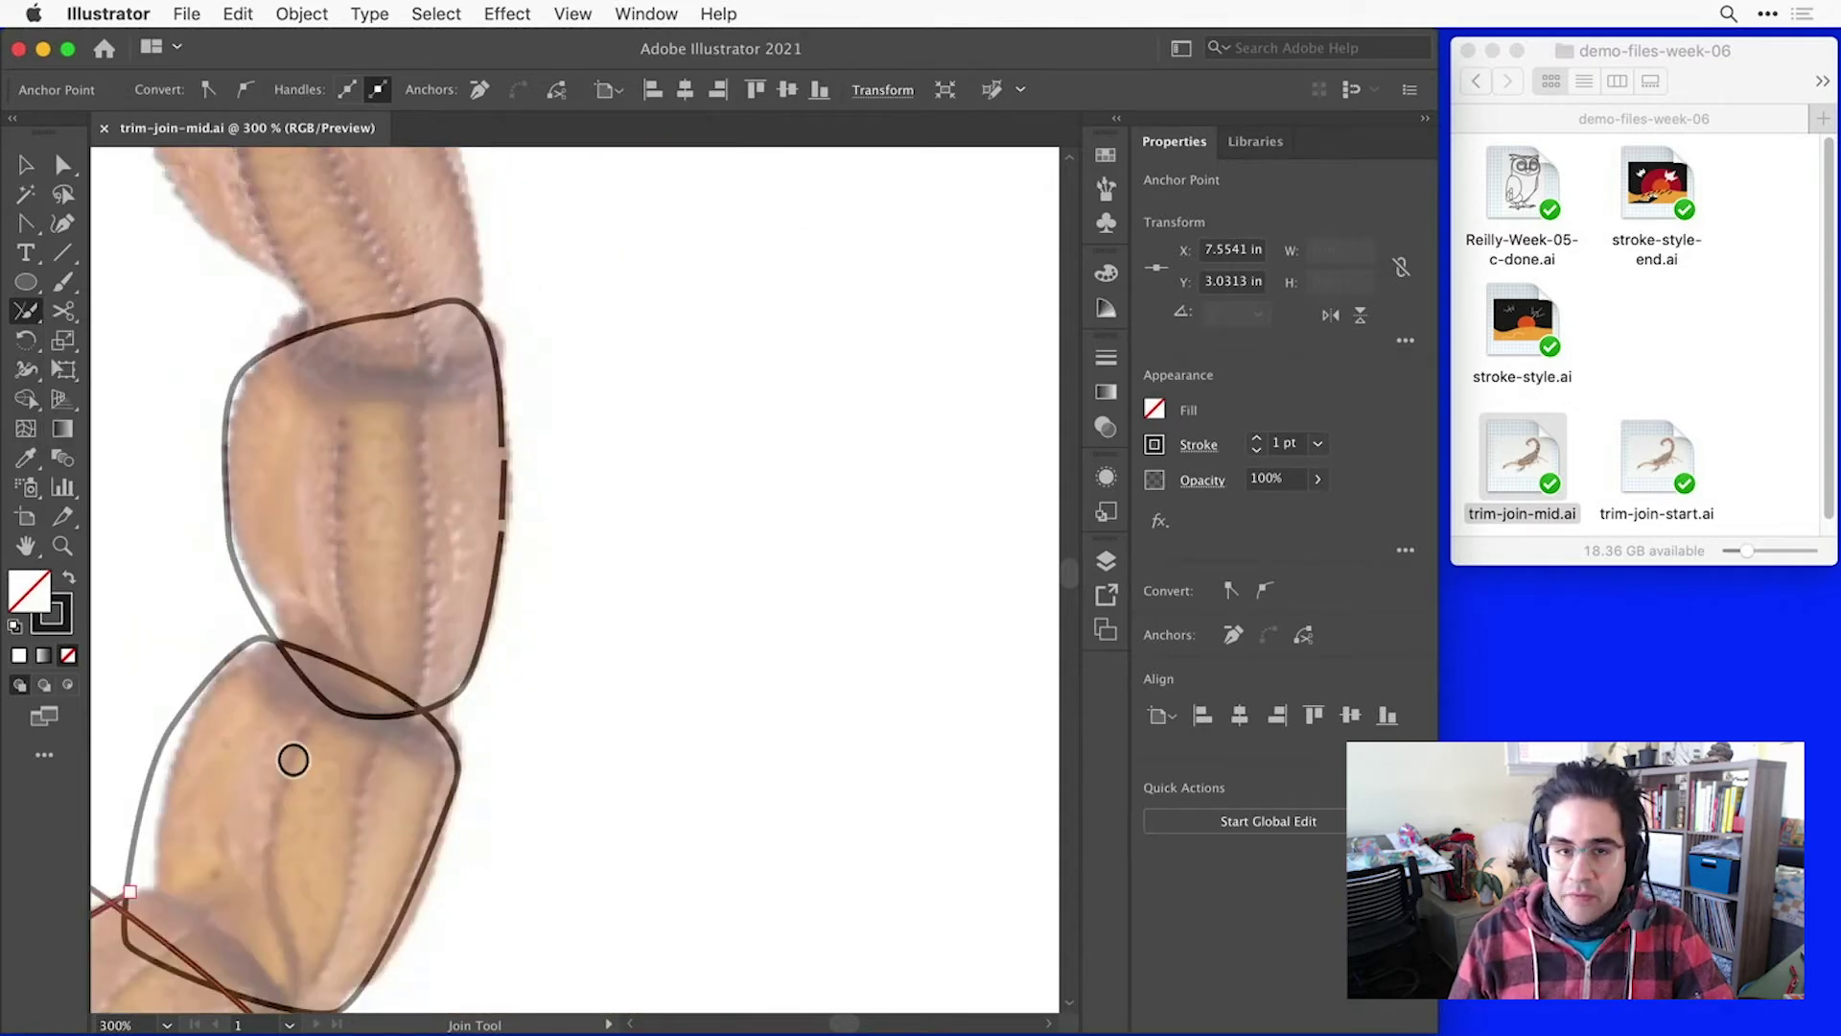
scroll(810, 469, "down", 5)
scroll(809, 469, "left", 5)
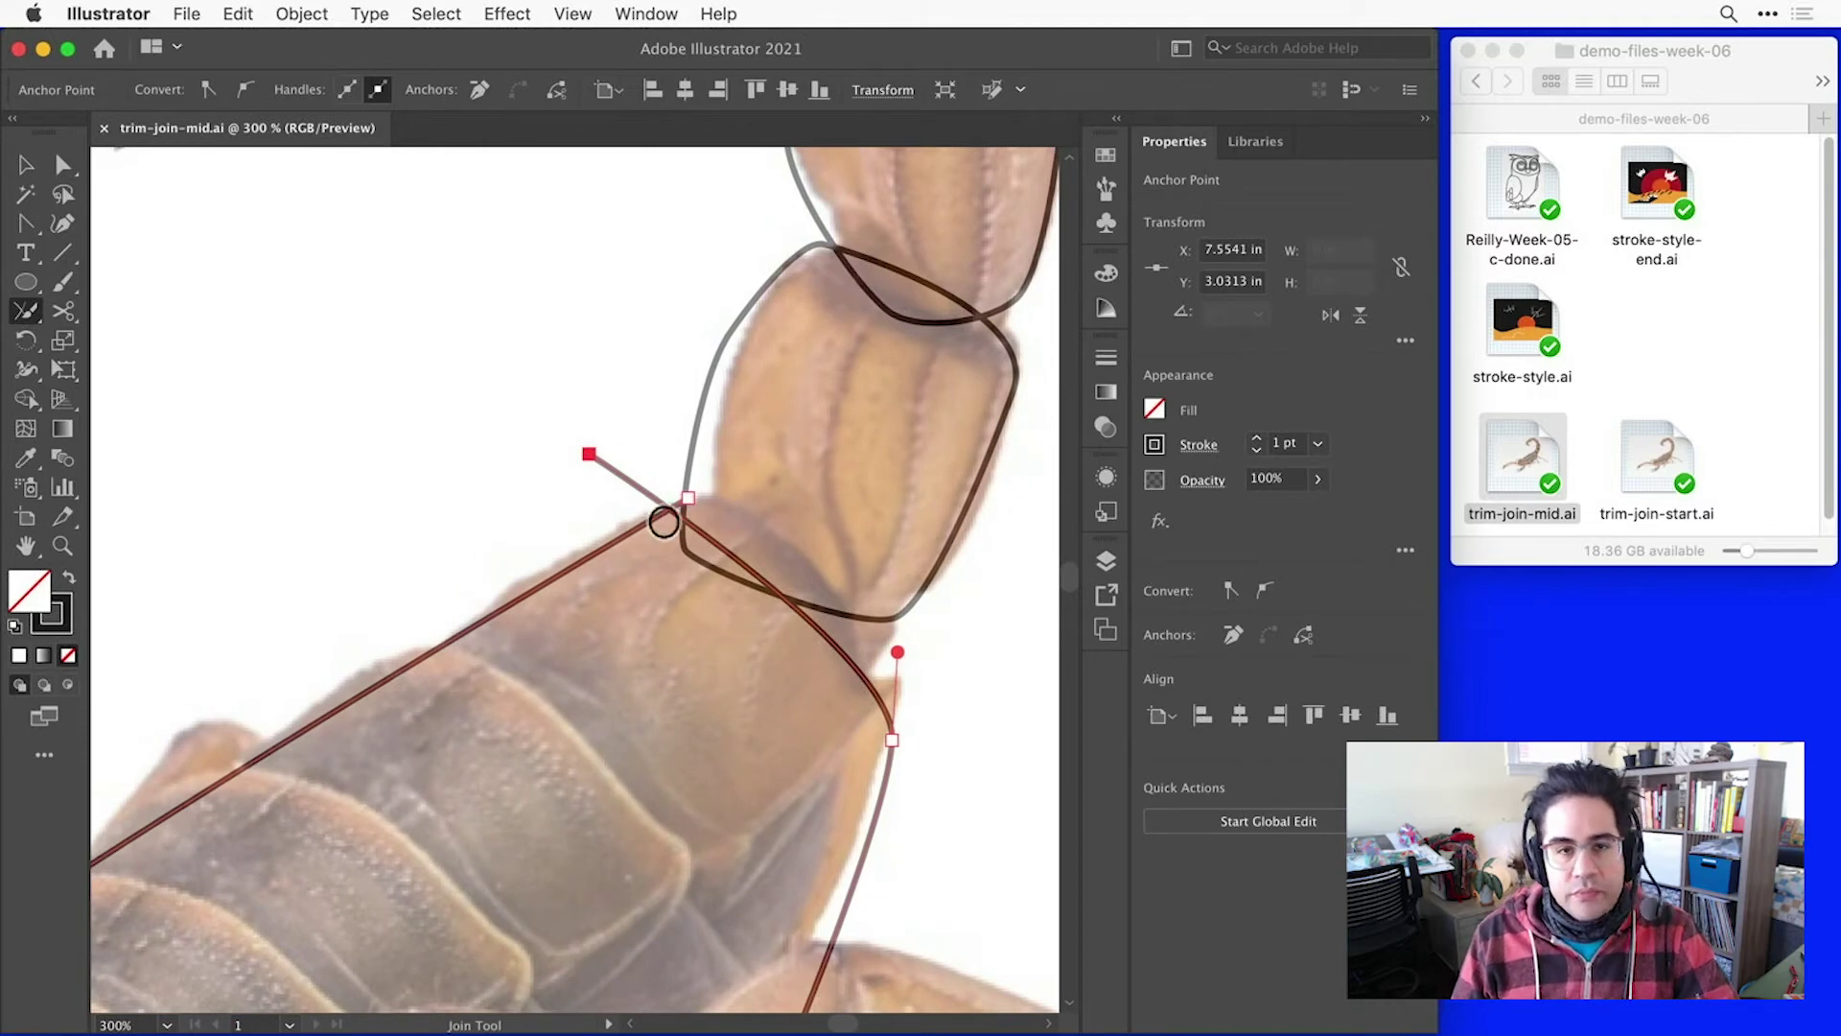
Step: In the Layers panel, hide the grey outline path and the scorpion Reference layer
left_click(1099, 564)
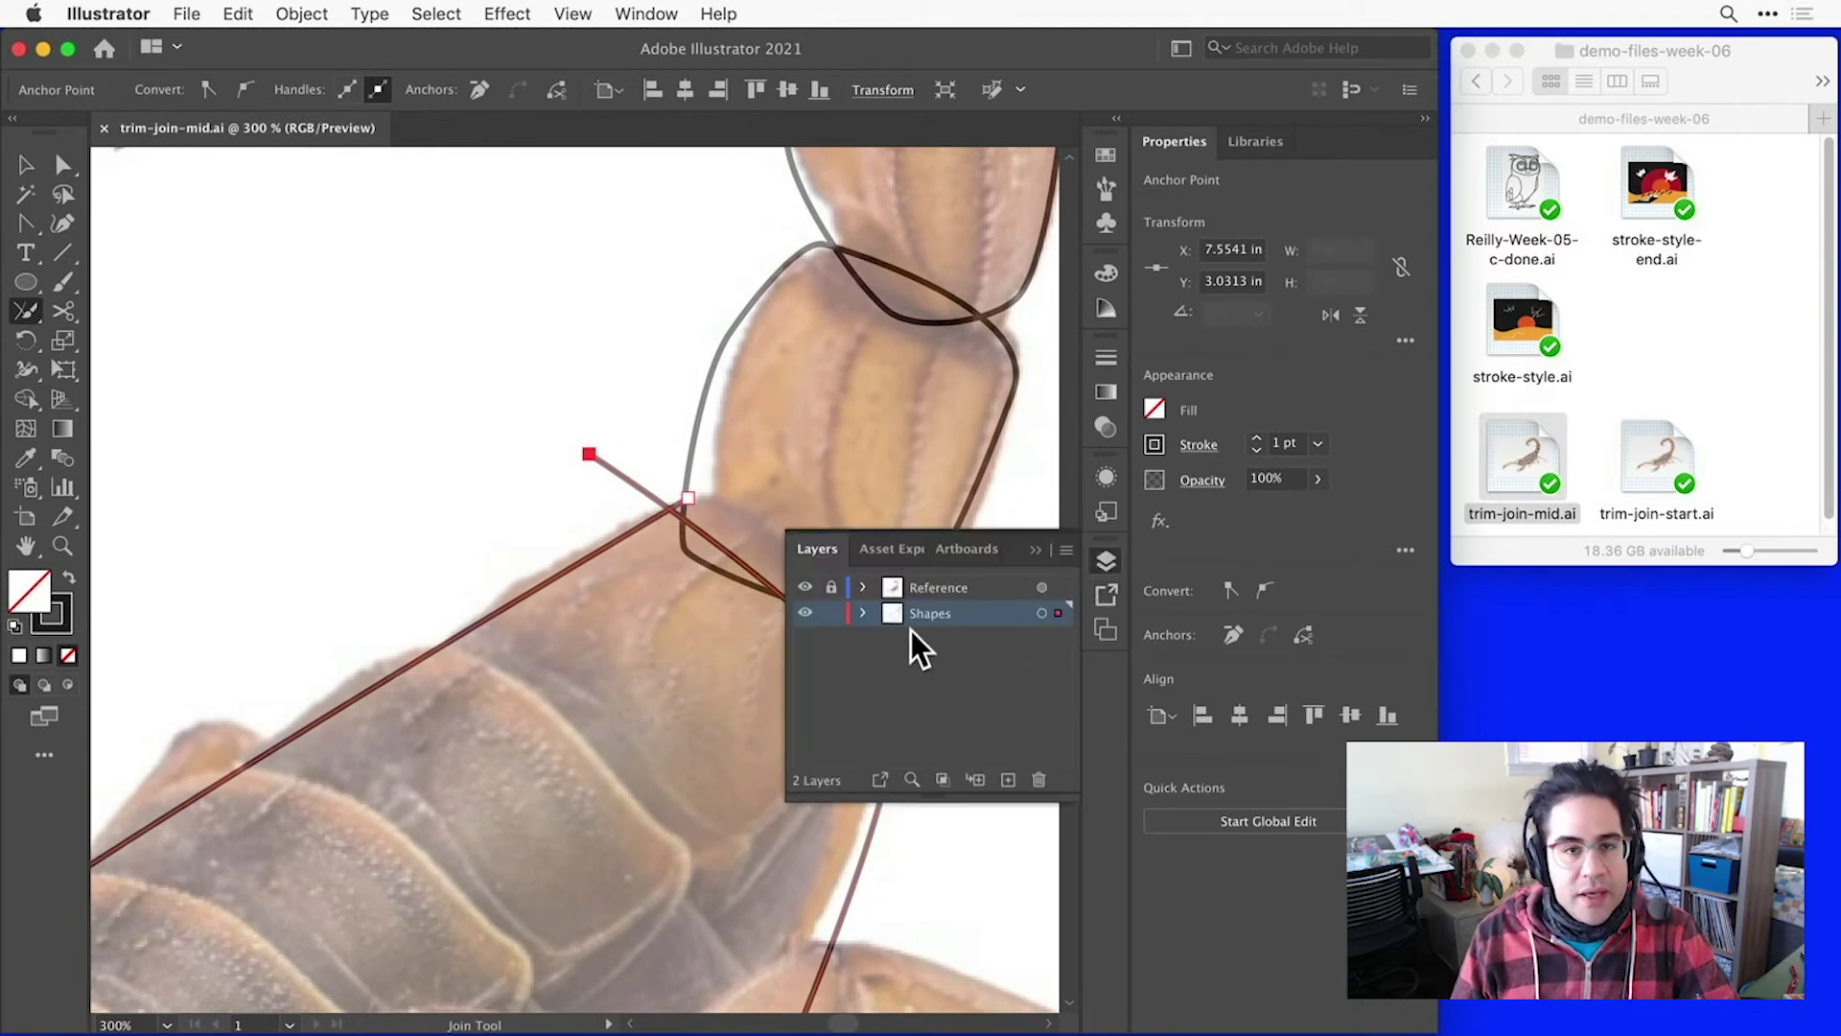
left_click(865, 613)
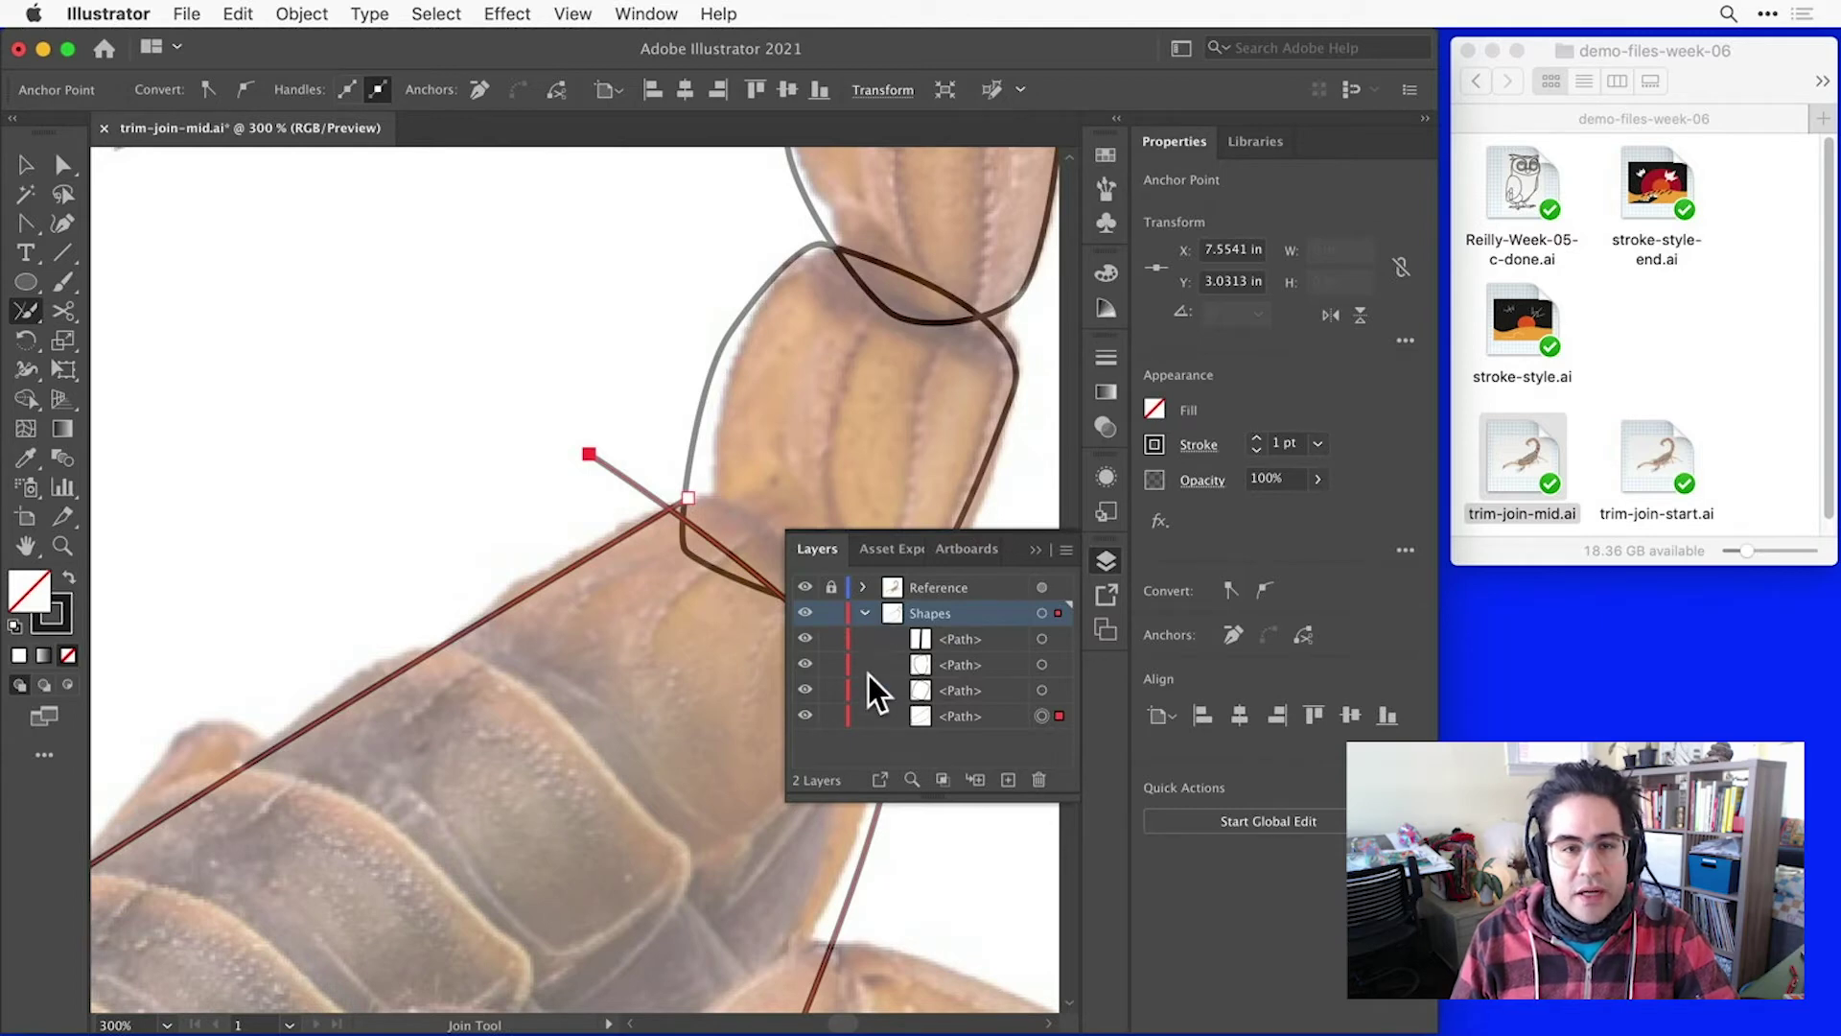
left_click(805, 690)
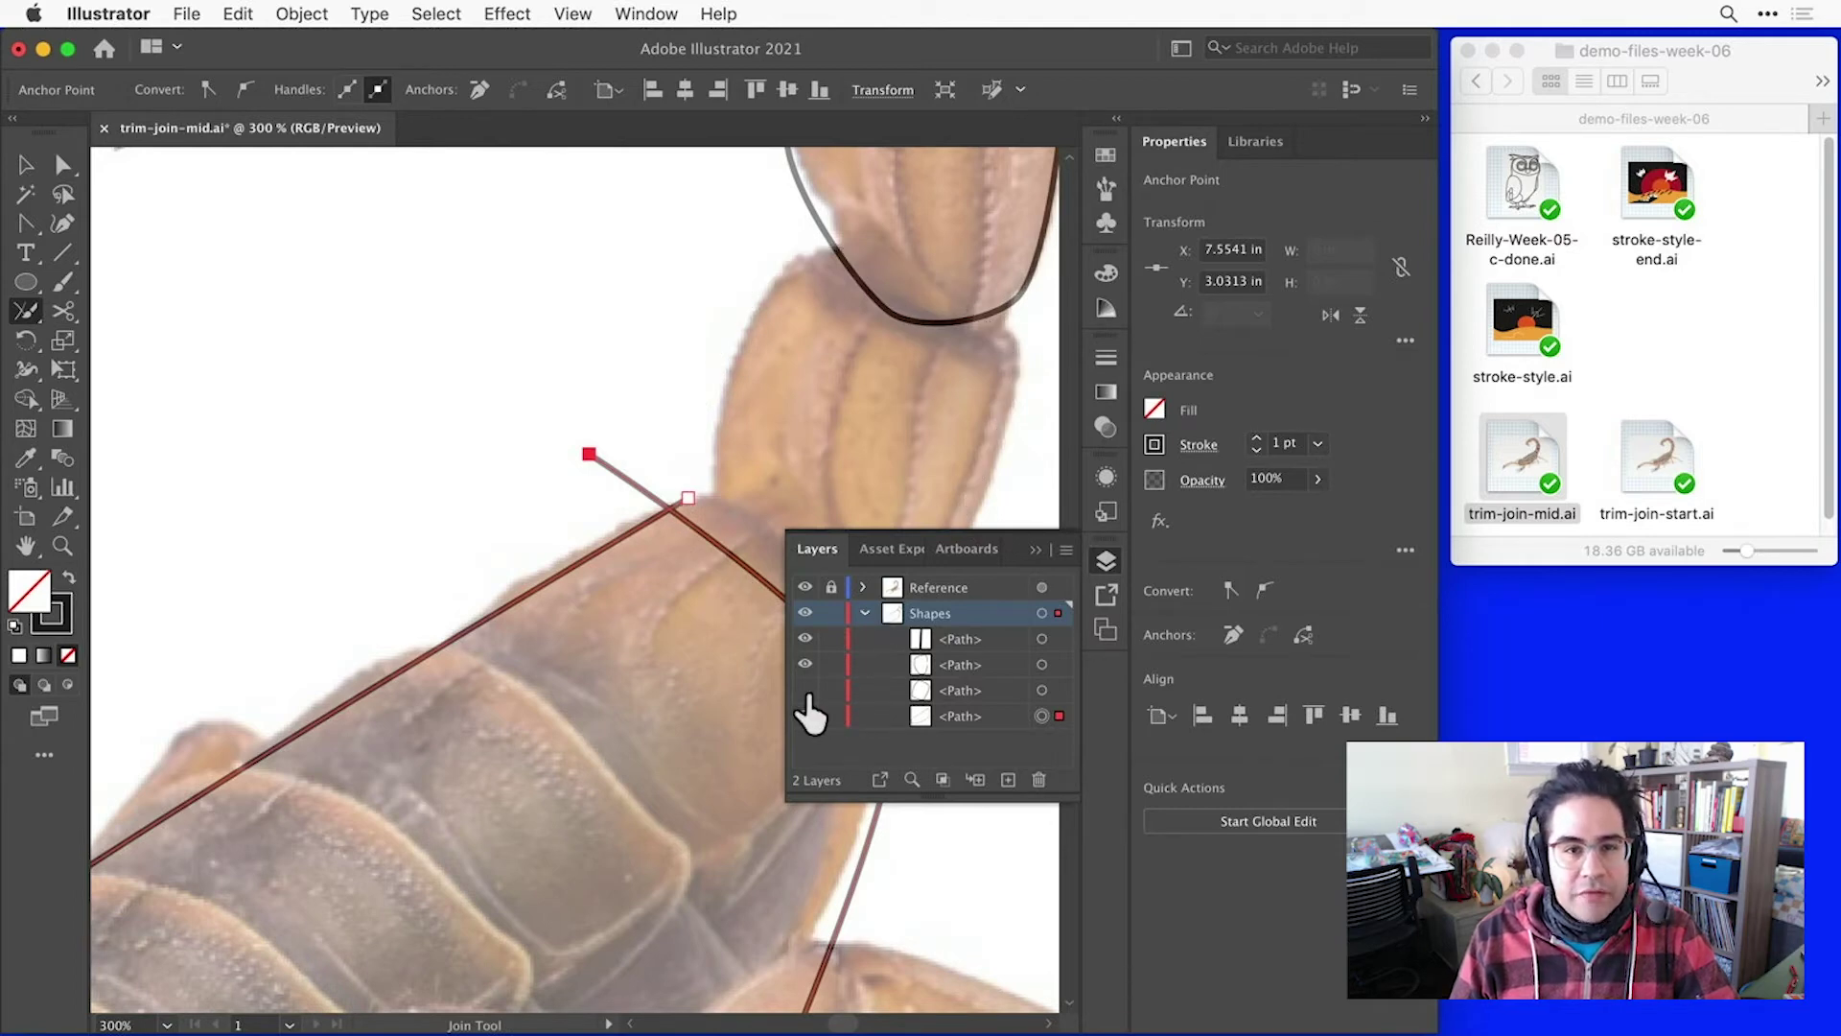
left_click(807, 588)
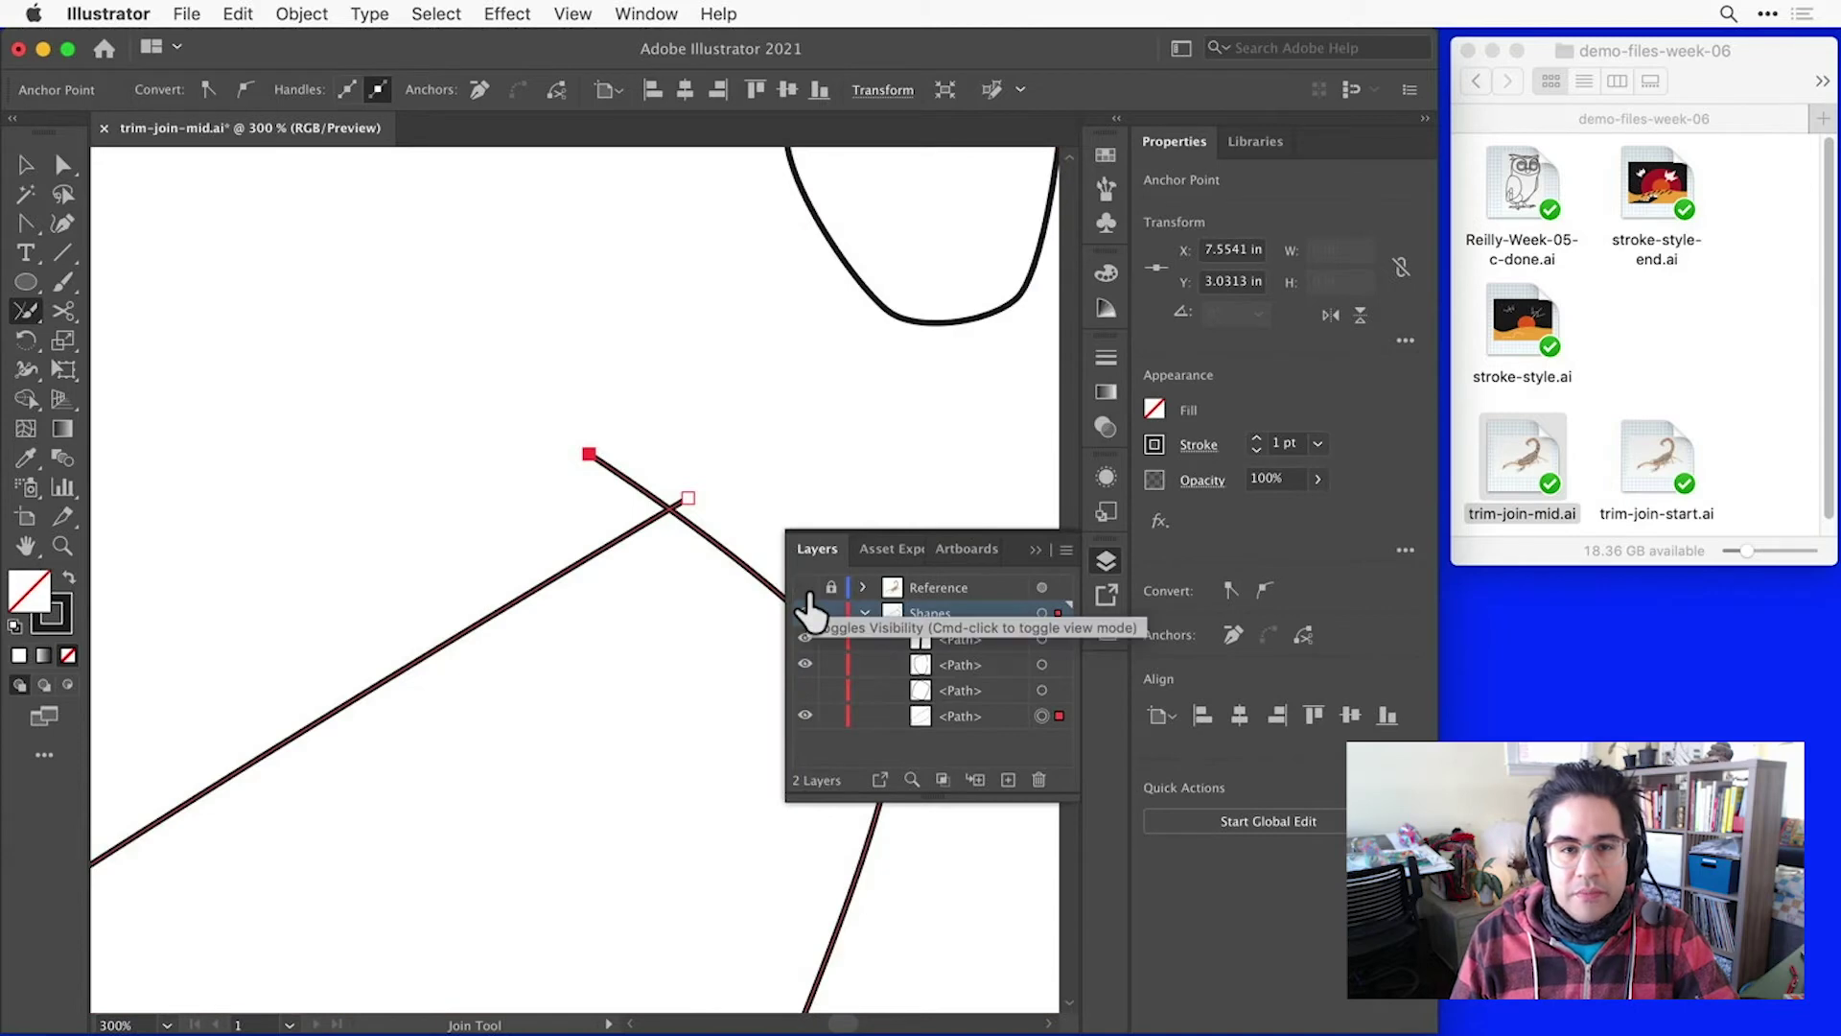
Step: Trim and join the crossing line ends into one sharp corner, then raise that corner anchor slightly
left_click(1103, 560)
scroll(678, 480, "up", 3)
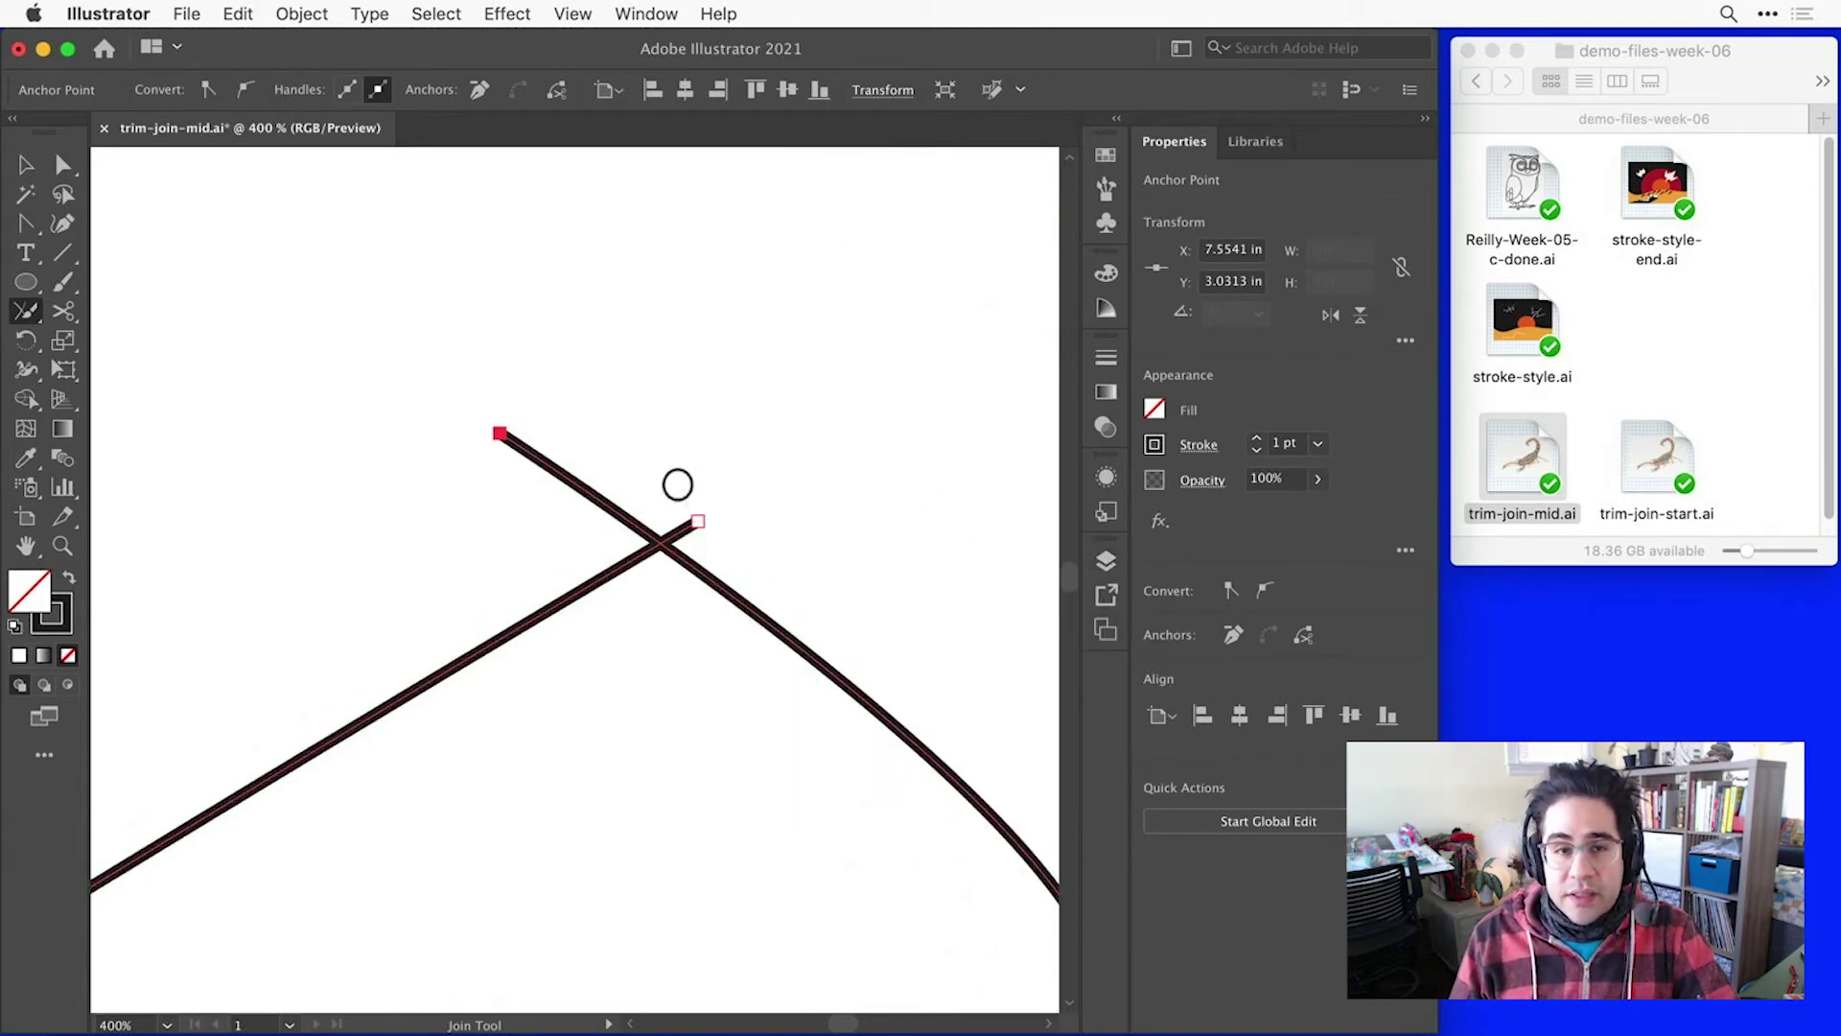
scroll(678, 484, "up", 2)
mouse_move(432, 579)
left_mouse_down()
mouse_move(528, 513)
mouse_move(585, 510)
mouse_move(700, 583)
left_mouse_up()
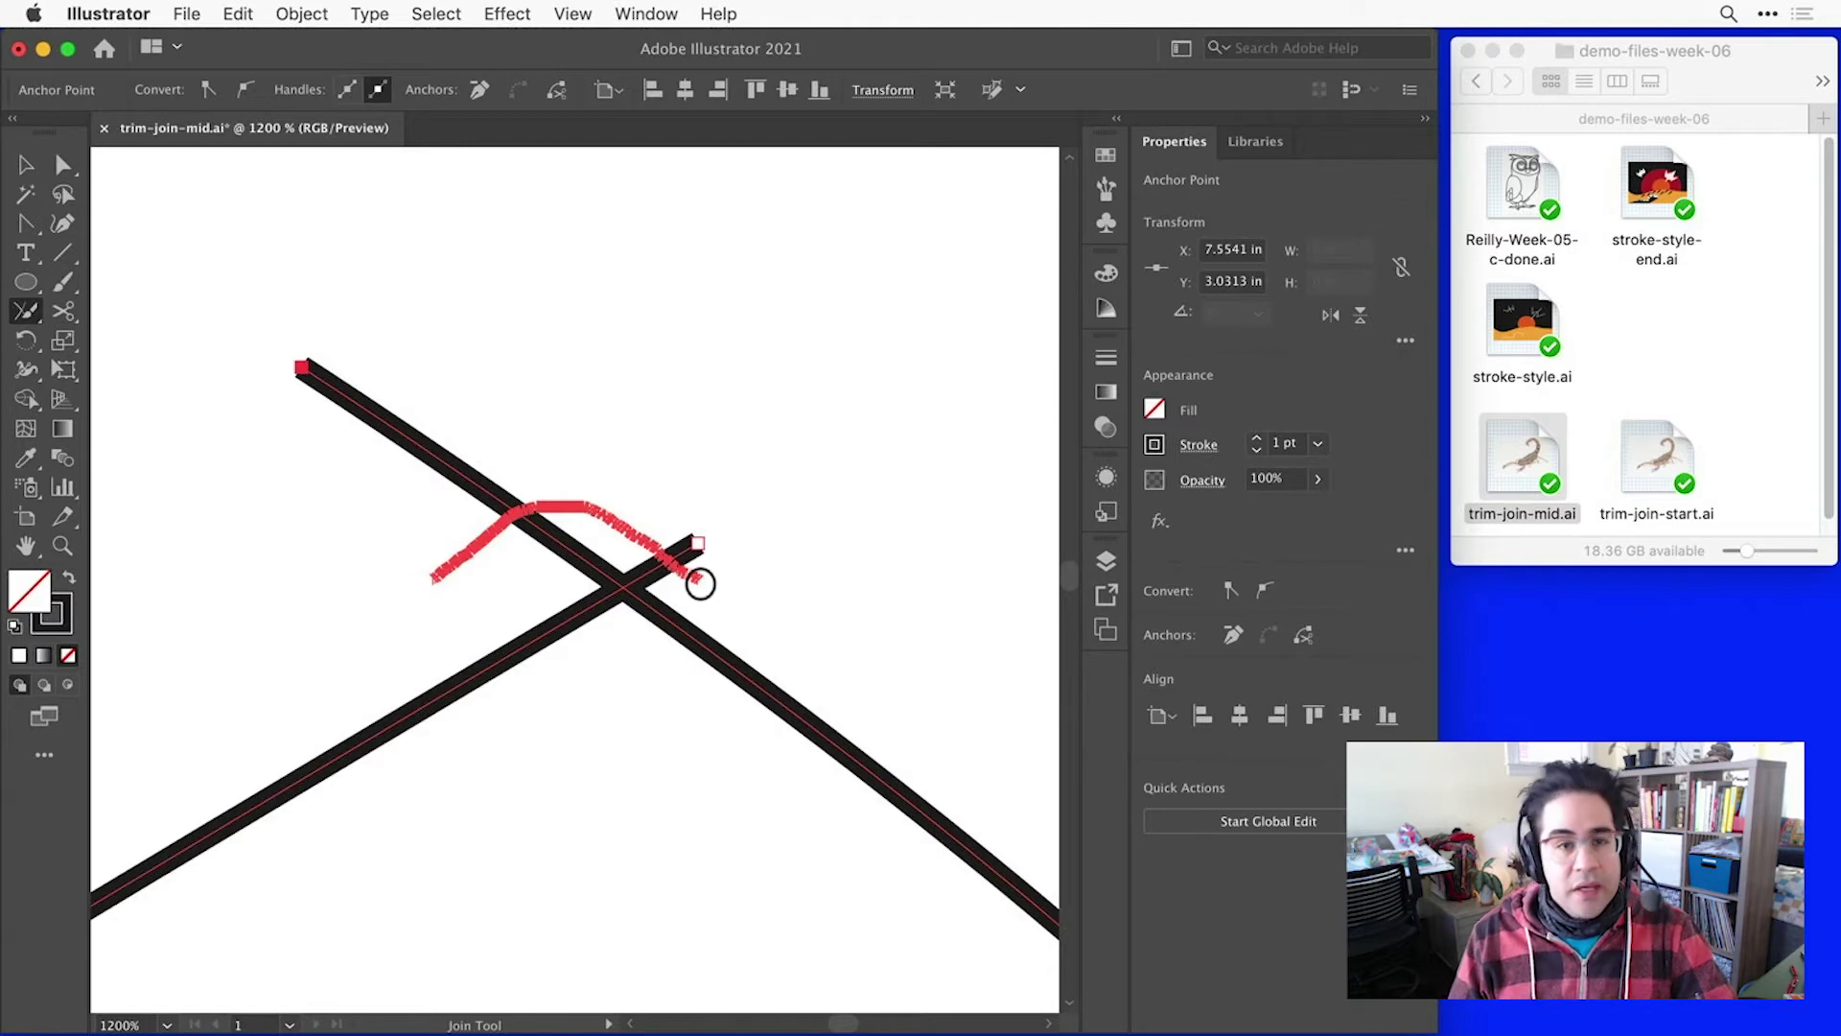
left_click_drag(701, 583, 700, 583)
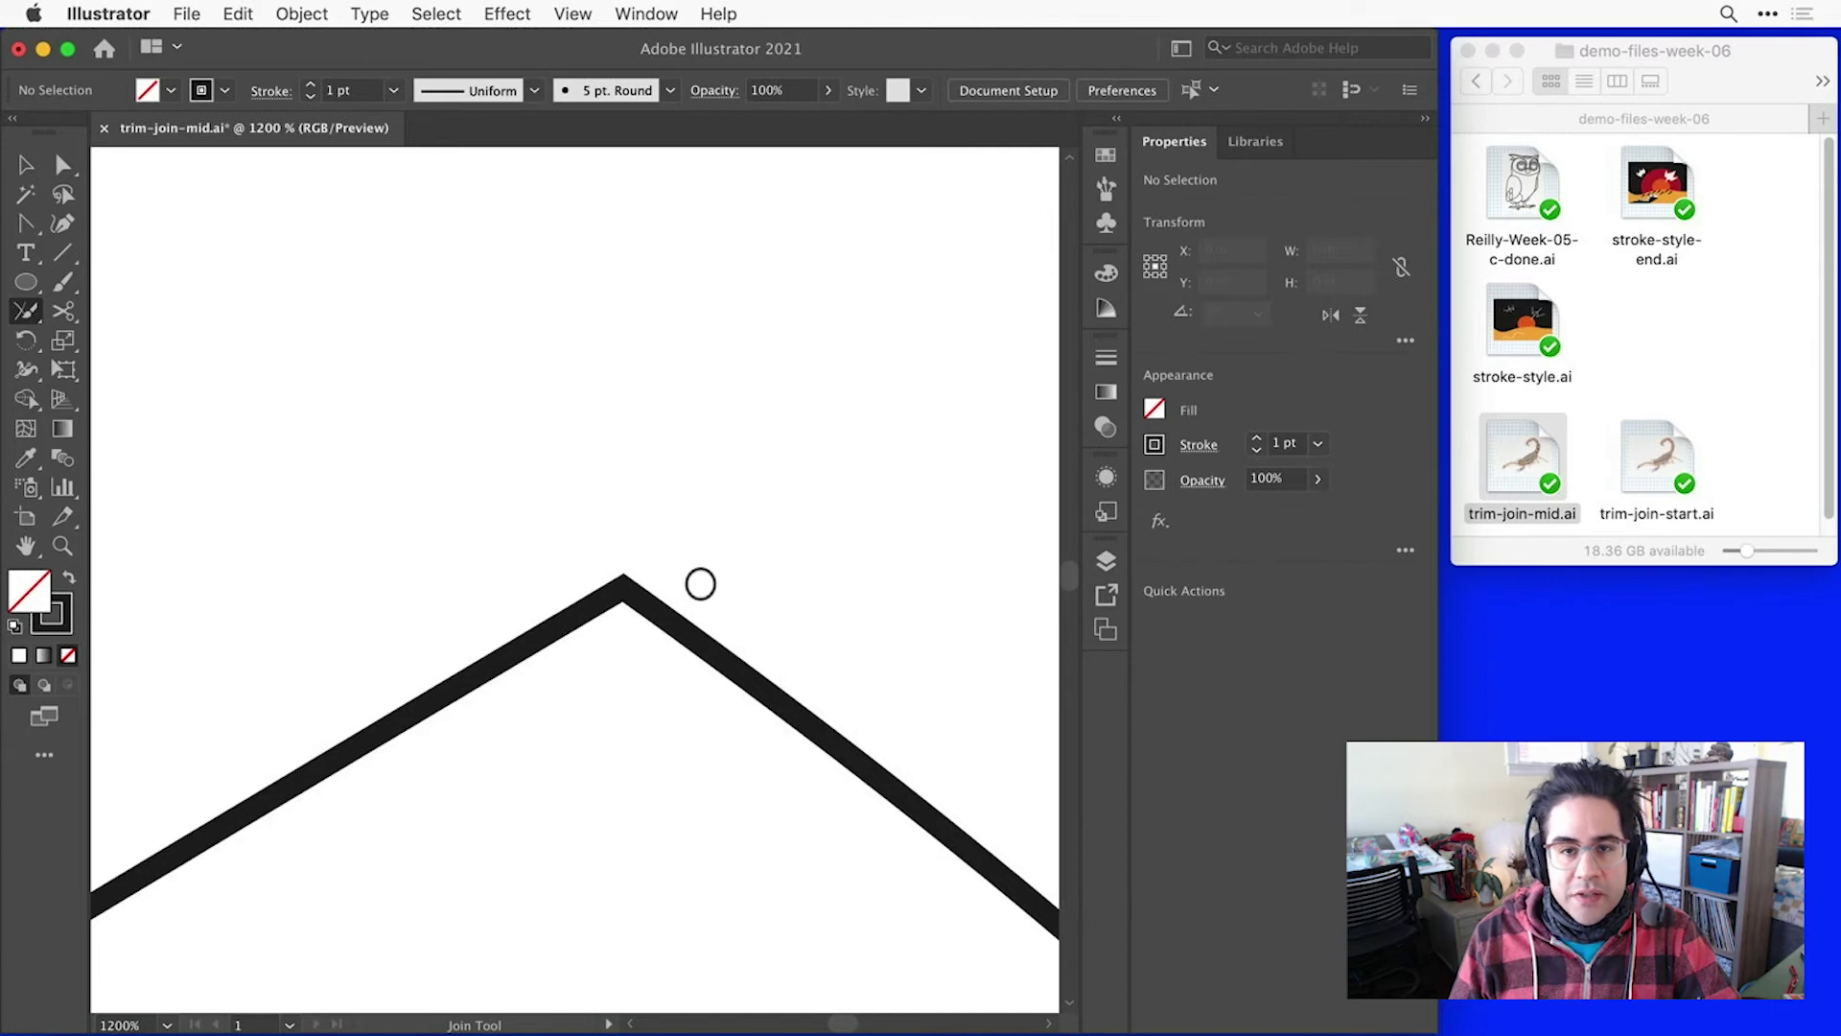
left_click(64, 165)
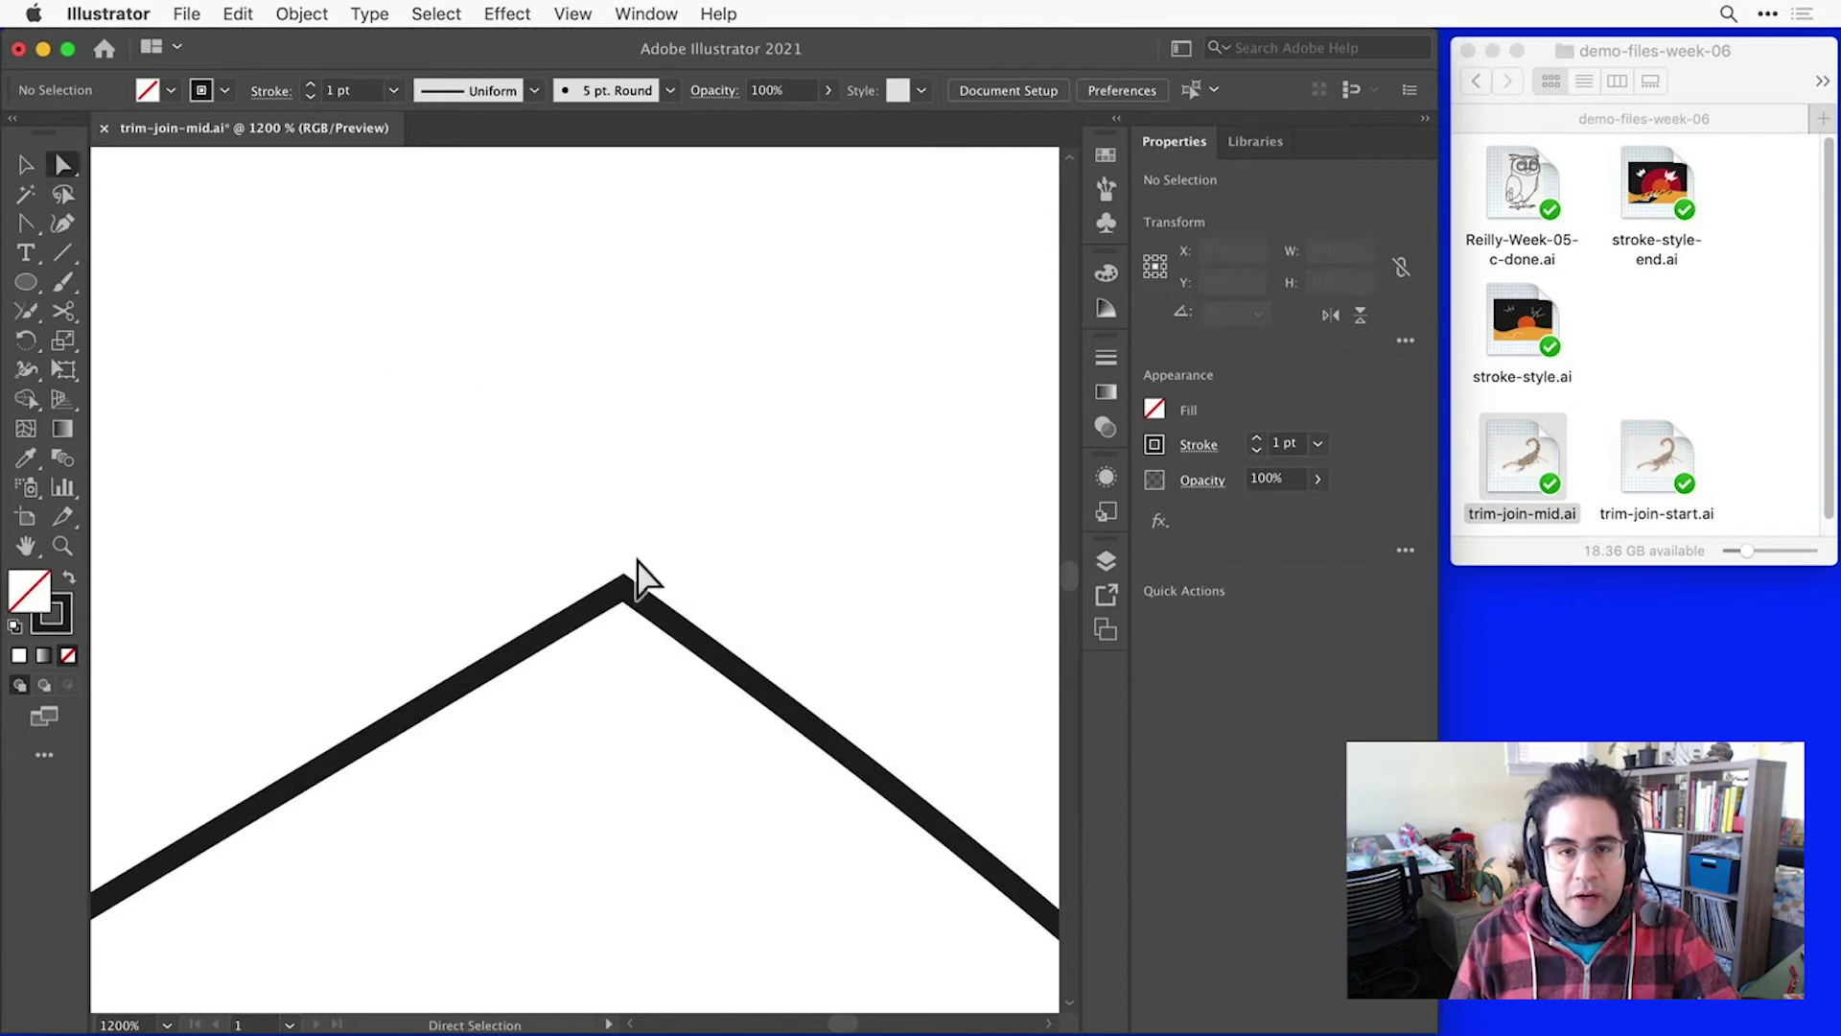
mouse_move(625, 589)
left_mouse_down()
mouse_move(625, 566)
mouse_move(687, 596)
mouse_move(610, 584)
mouse_move(640, 566)
left_mouse_up()
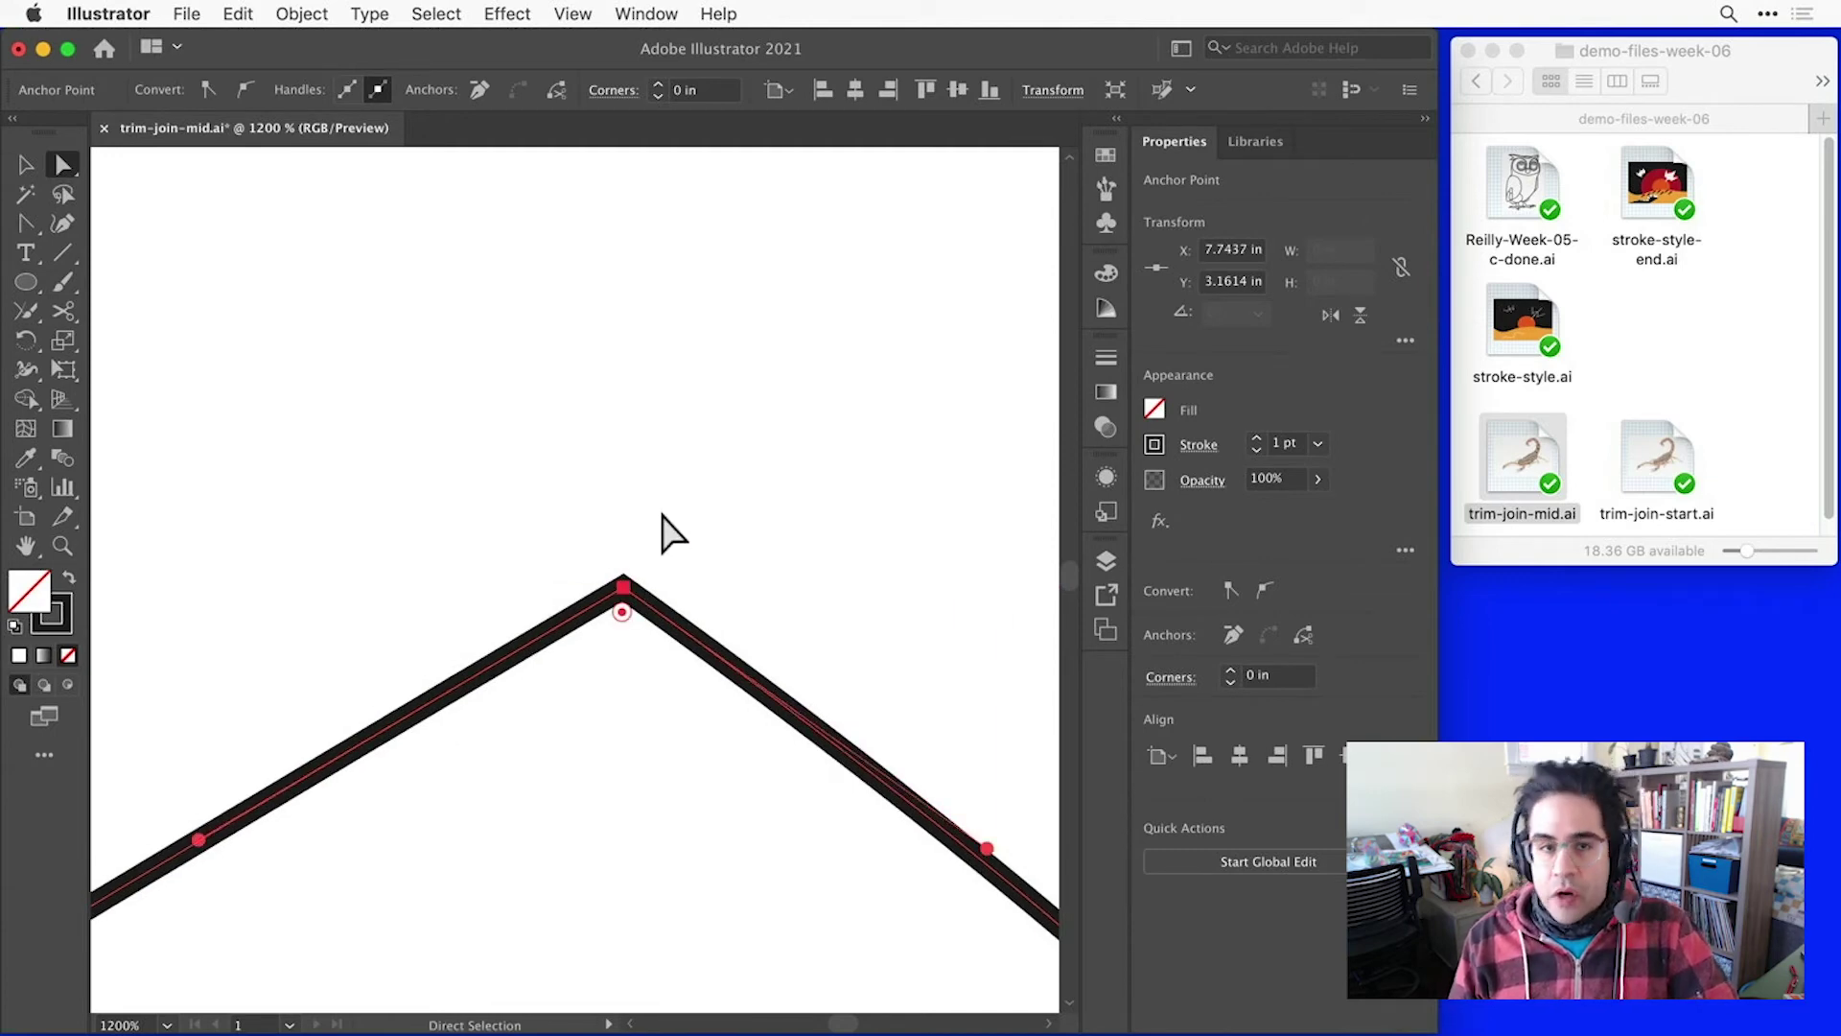
Step: Zoom to the small shape's right edge and pick the Join tool
scroll(671, 532, "down", 8, "alt")
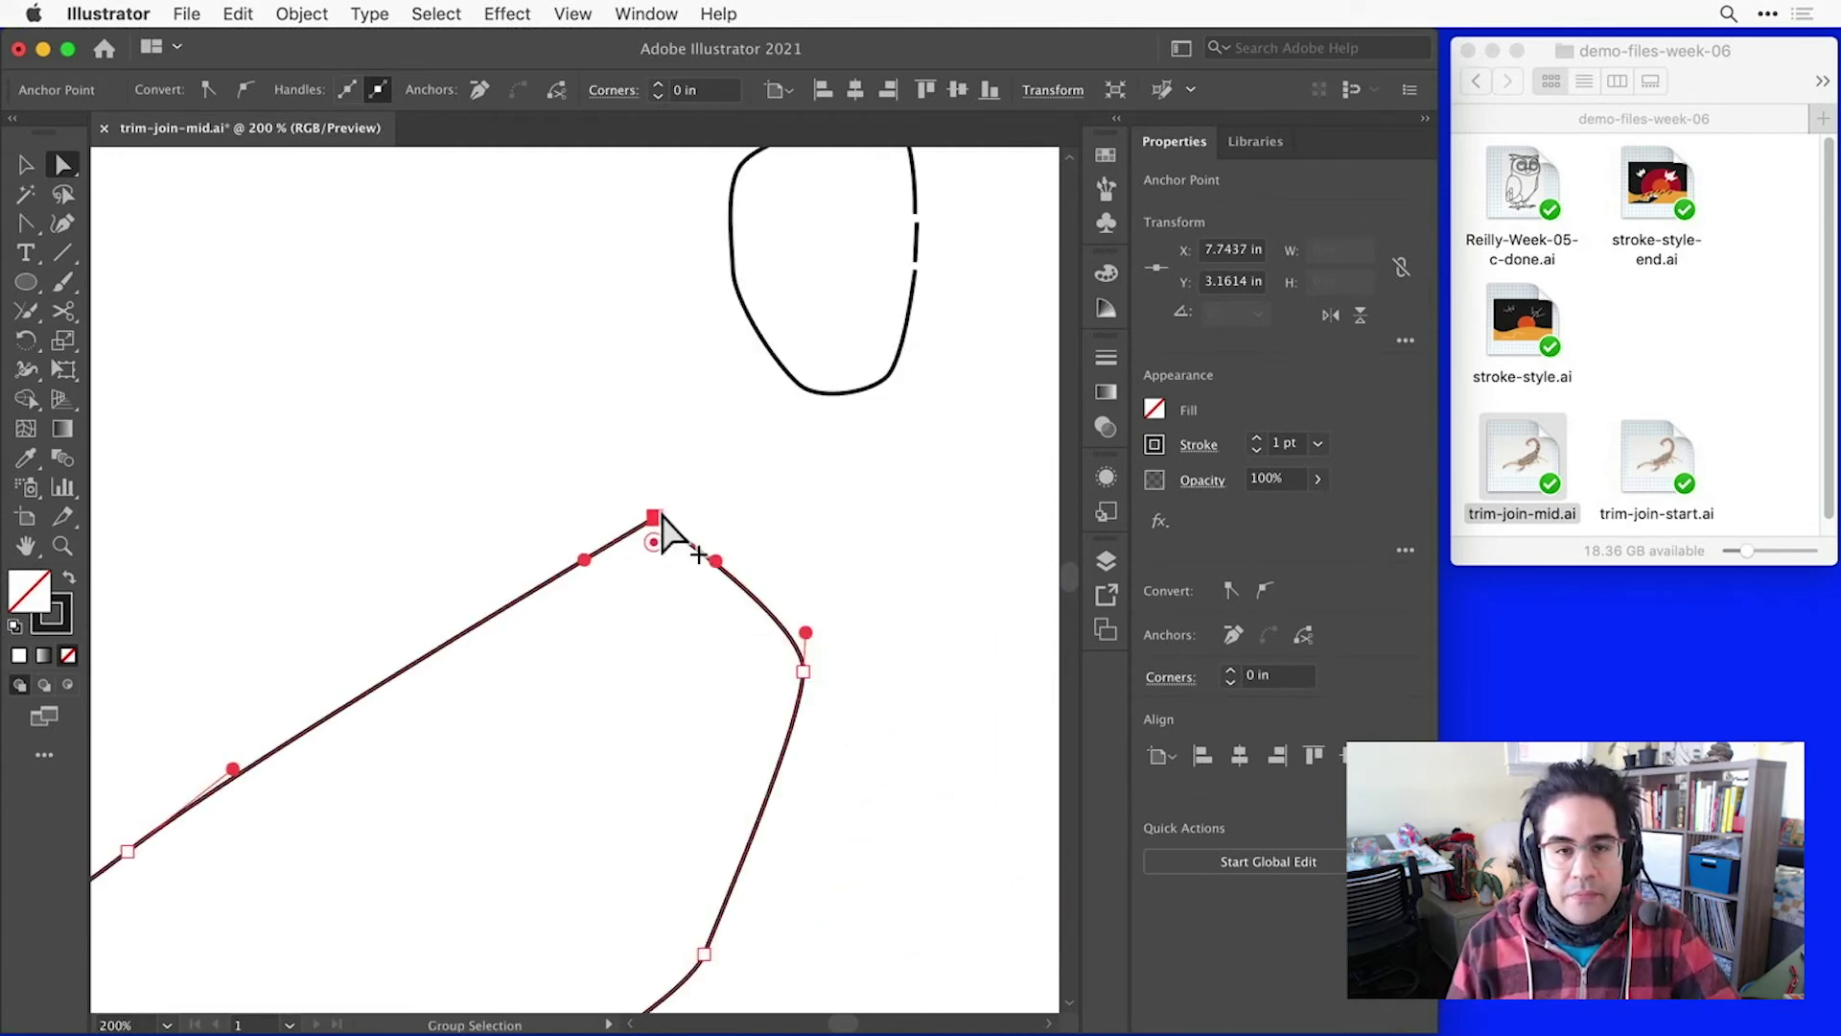
scroll(662, 515, "down", 2, "alt")
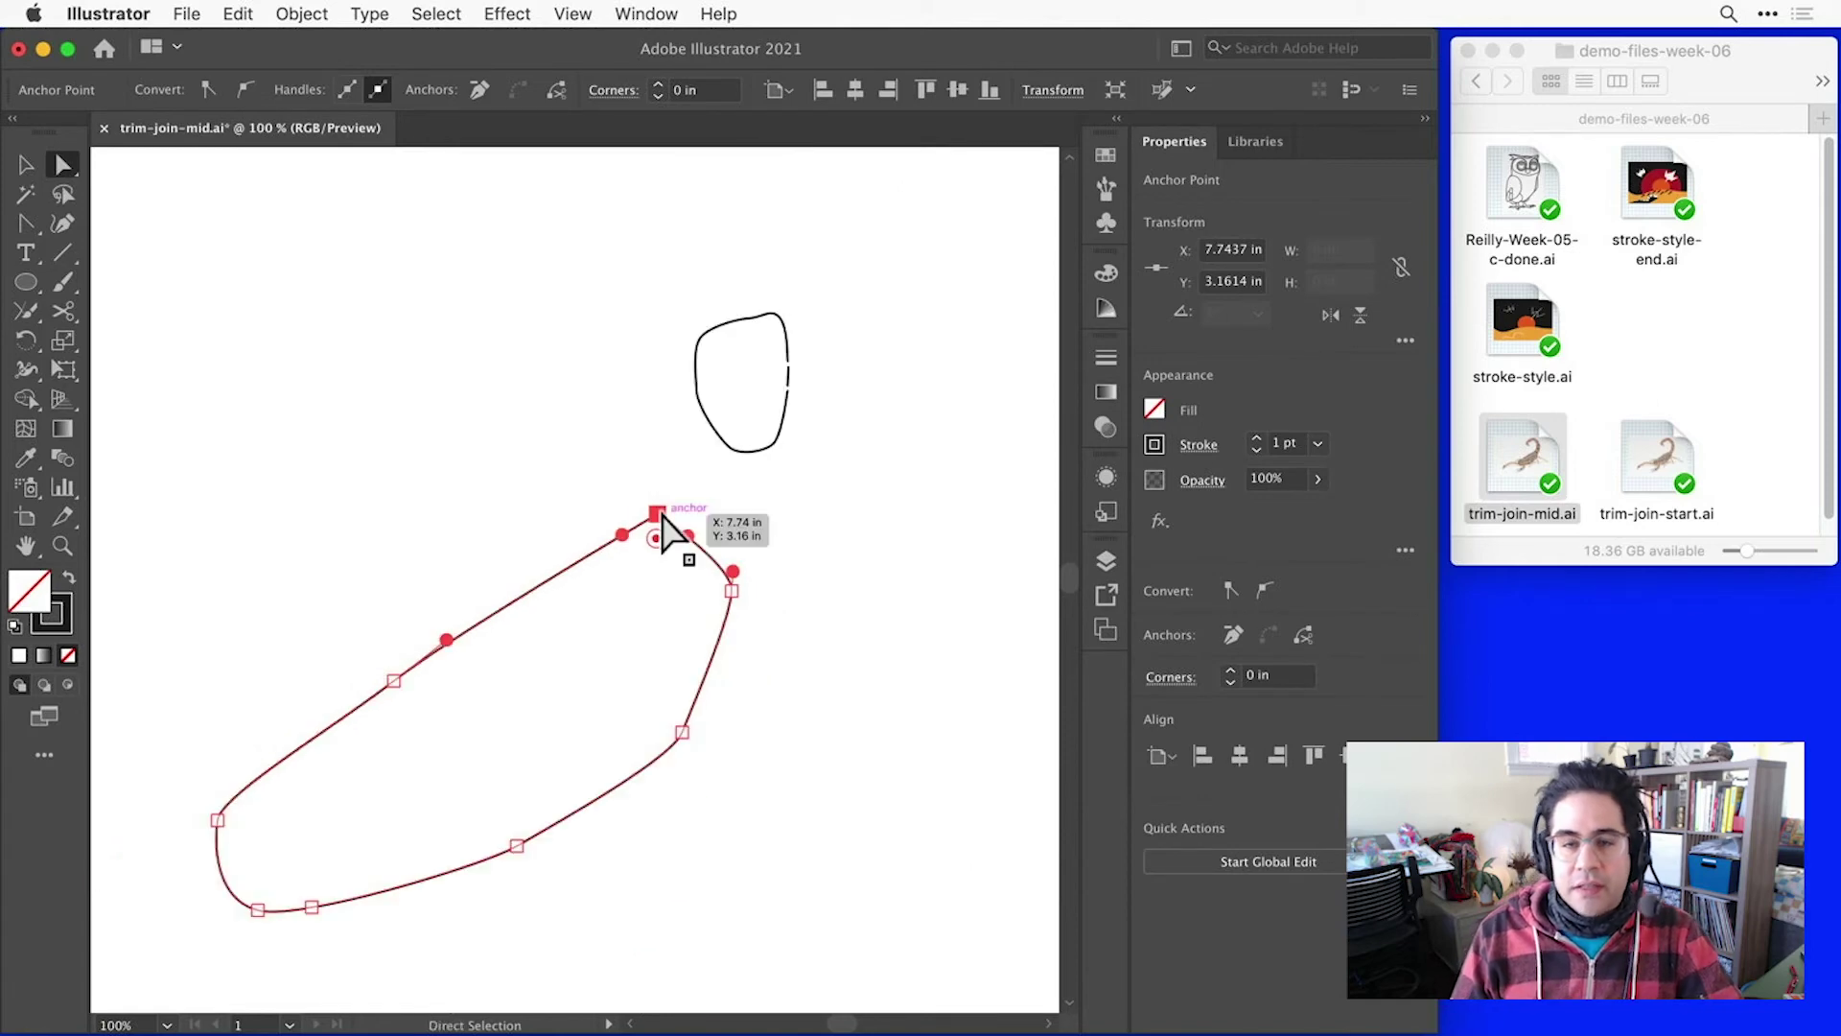
scroll(785, 388, "up", 2, "alt")
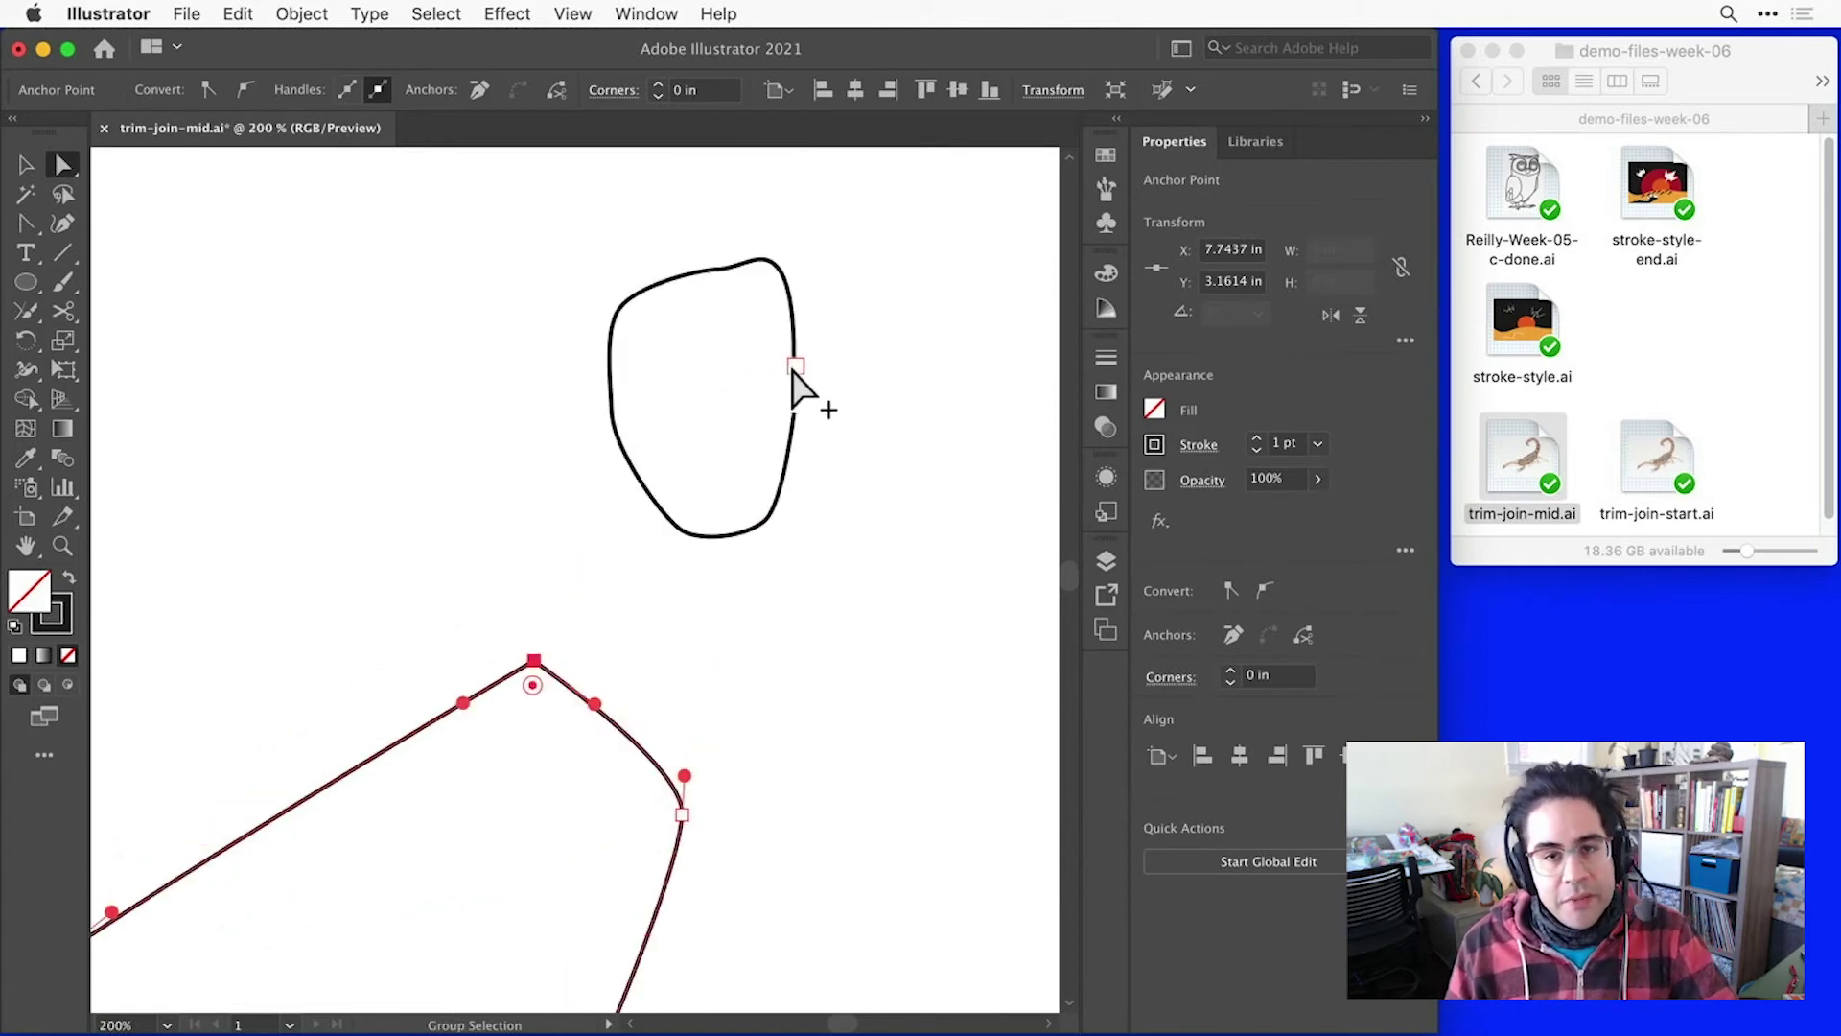
scroll(806, 390, "up", 3, "alt")
scroll(835, 384, "up", 2, "alt")
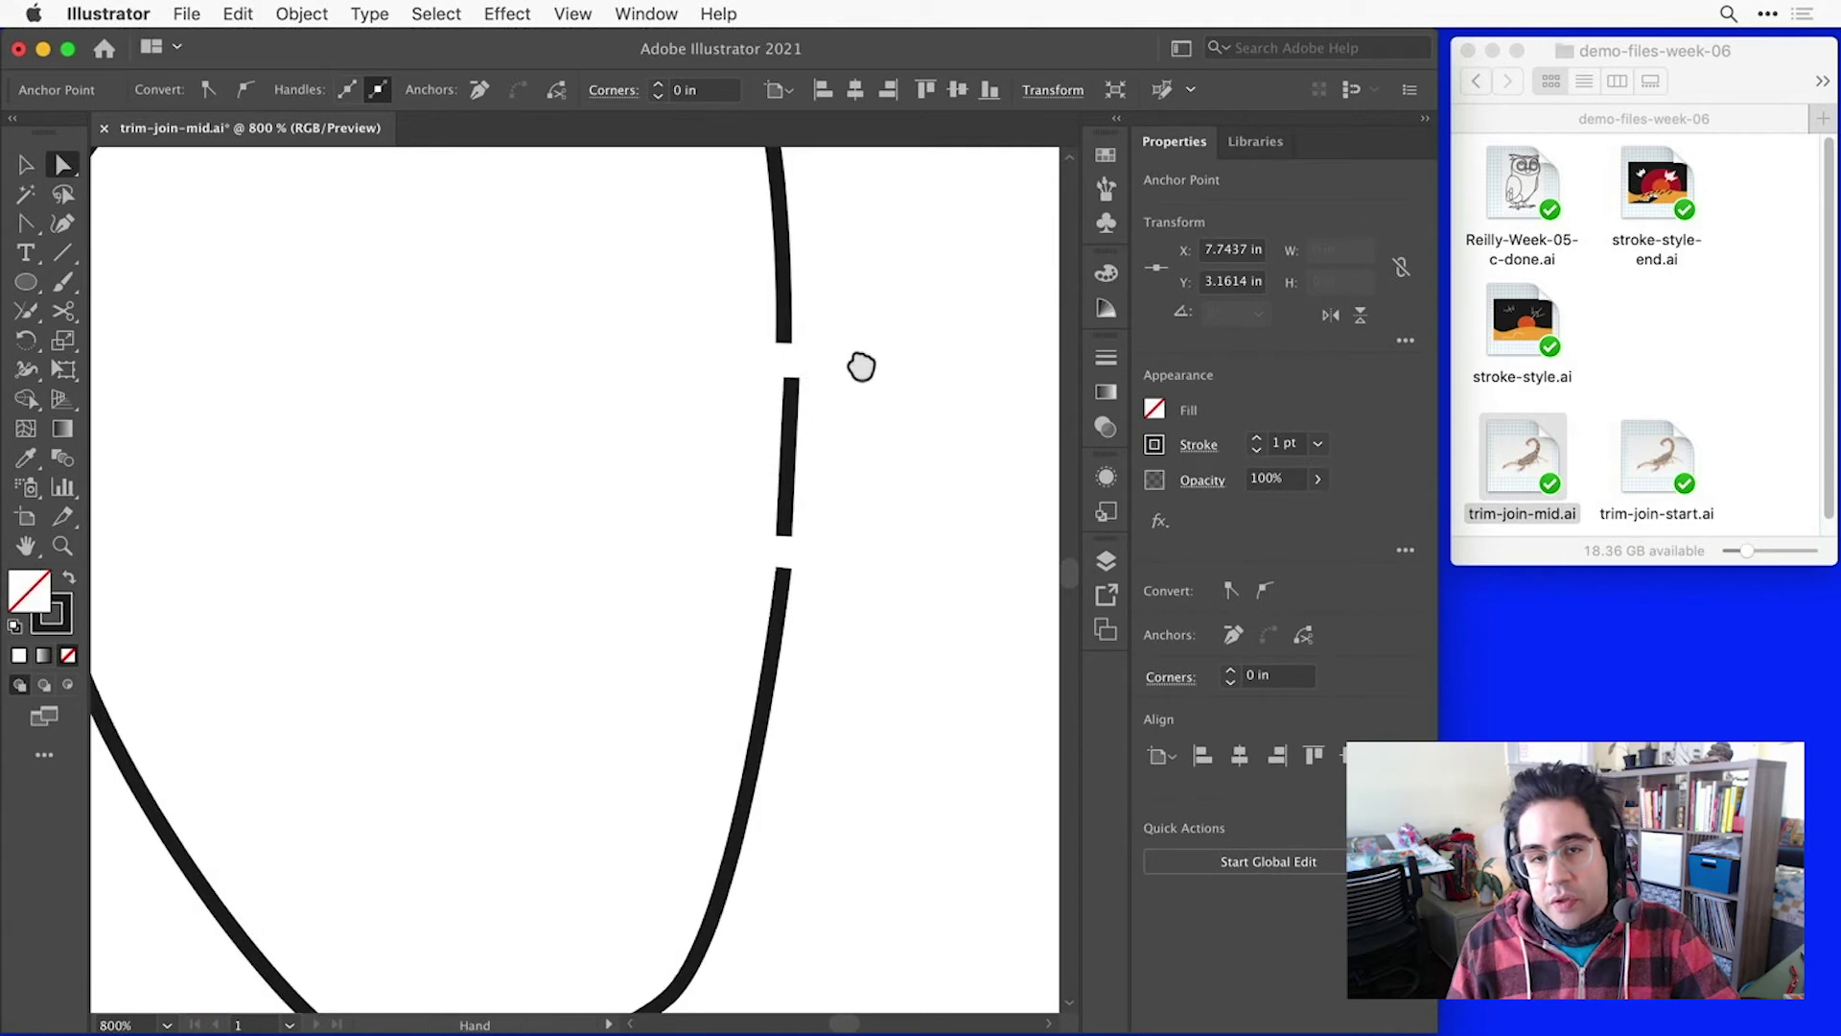
left_click_drag(861, 367, 840, 389)
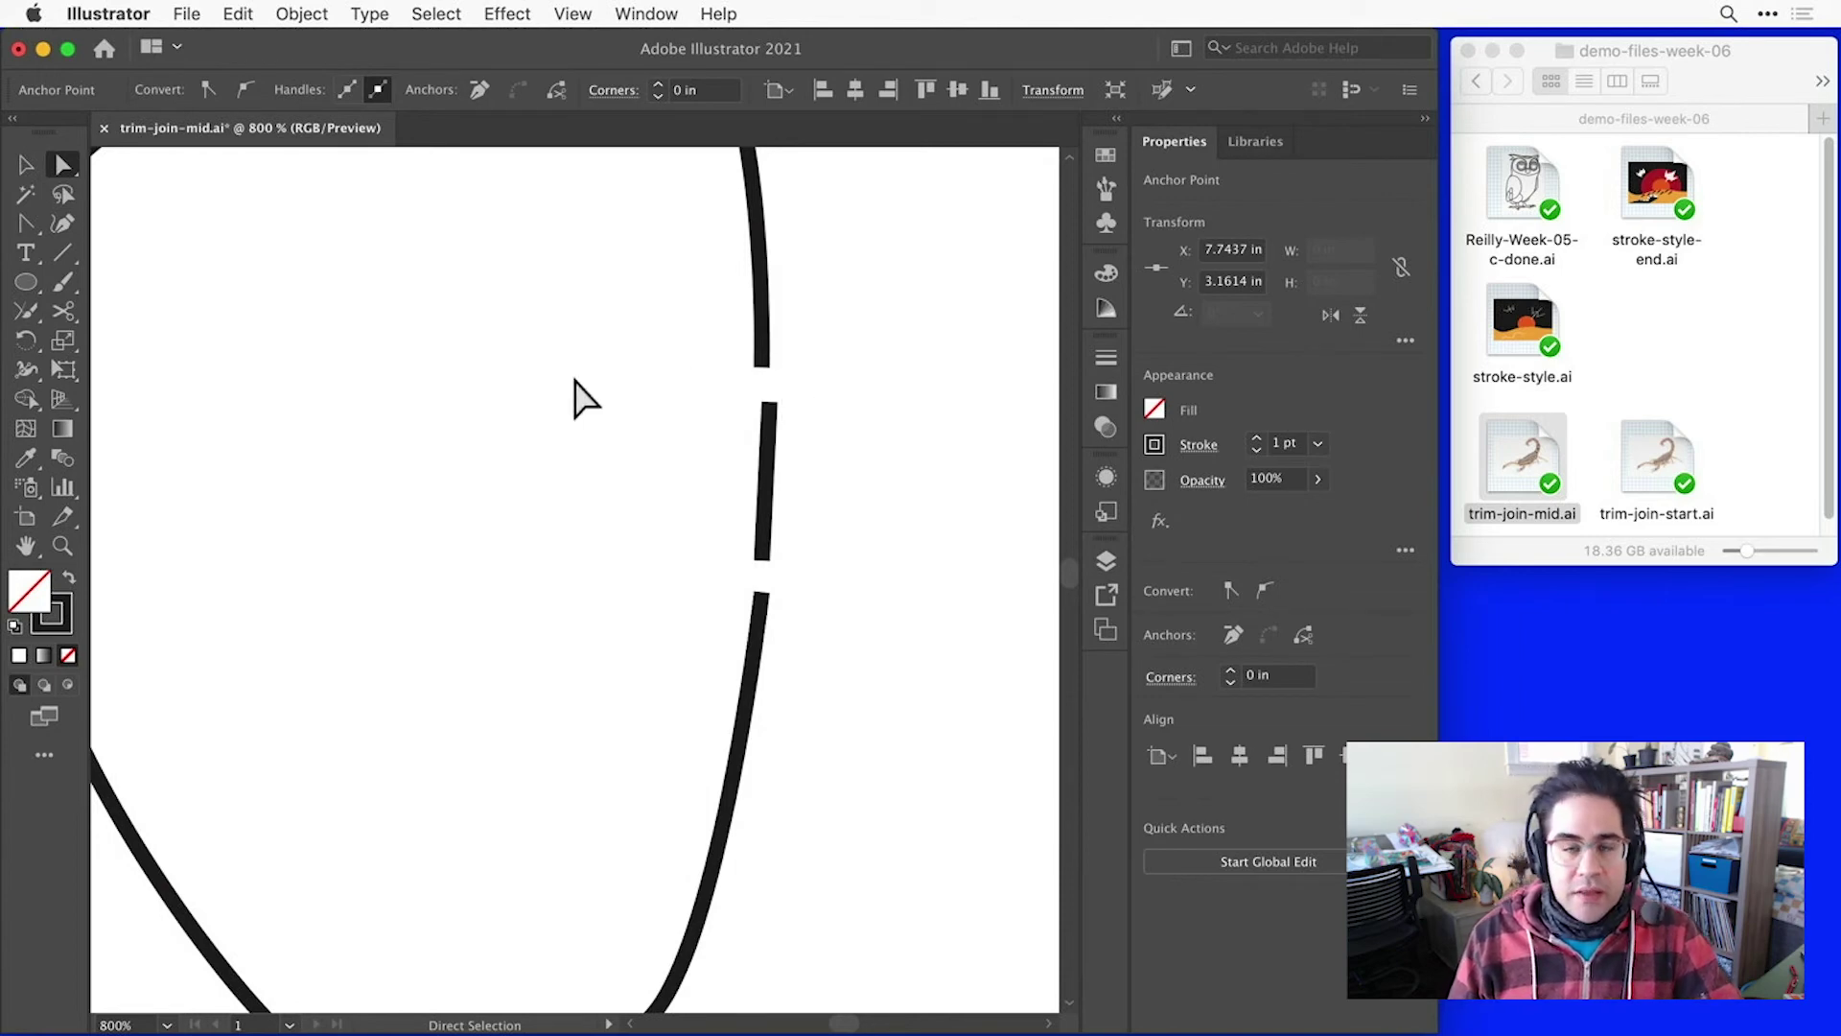
left_click(23, 312)
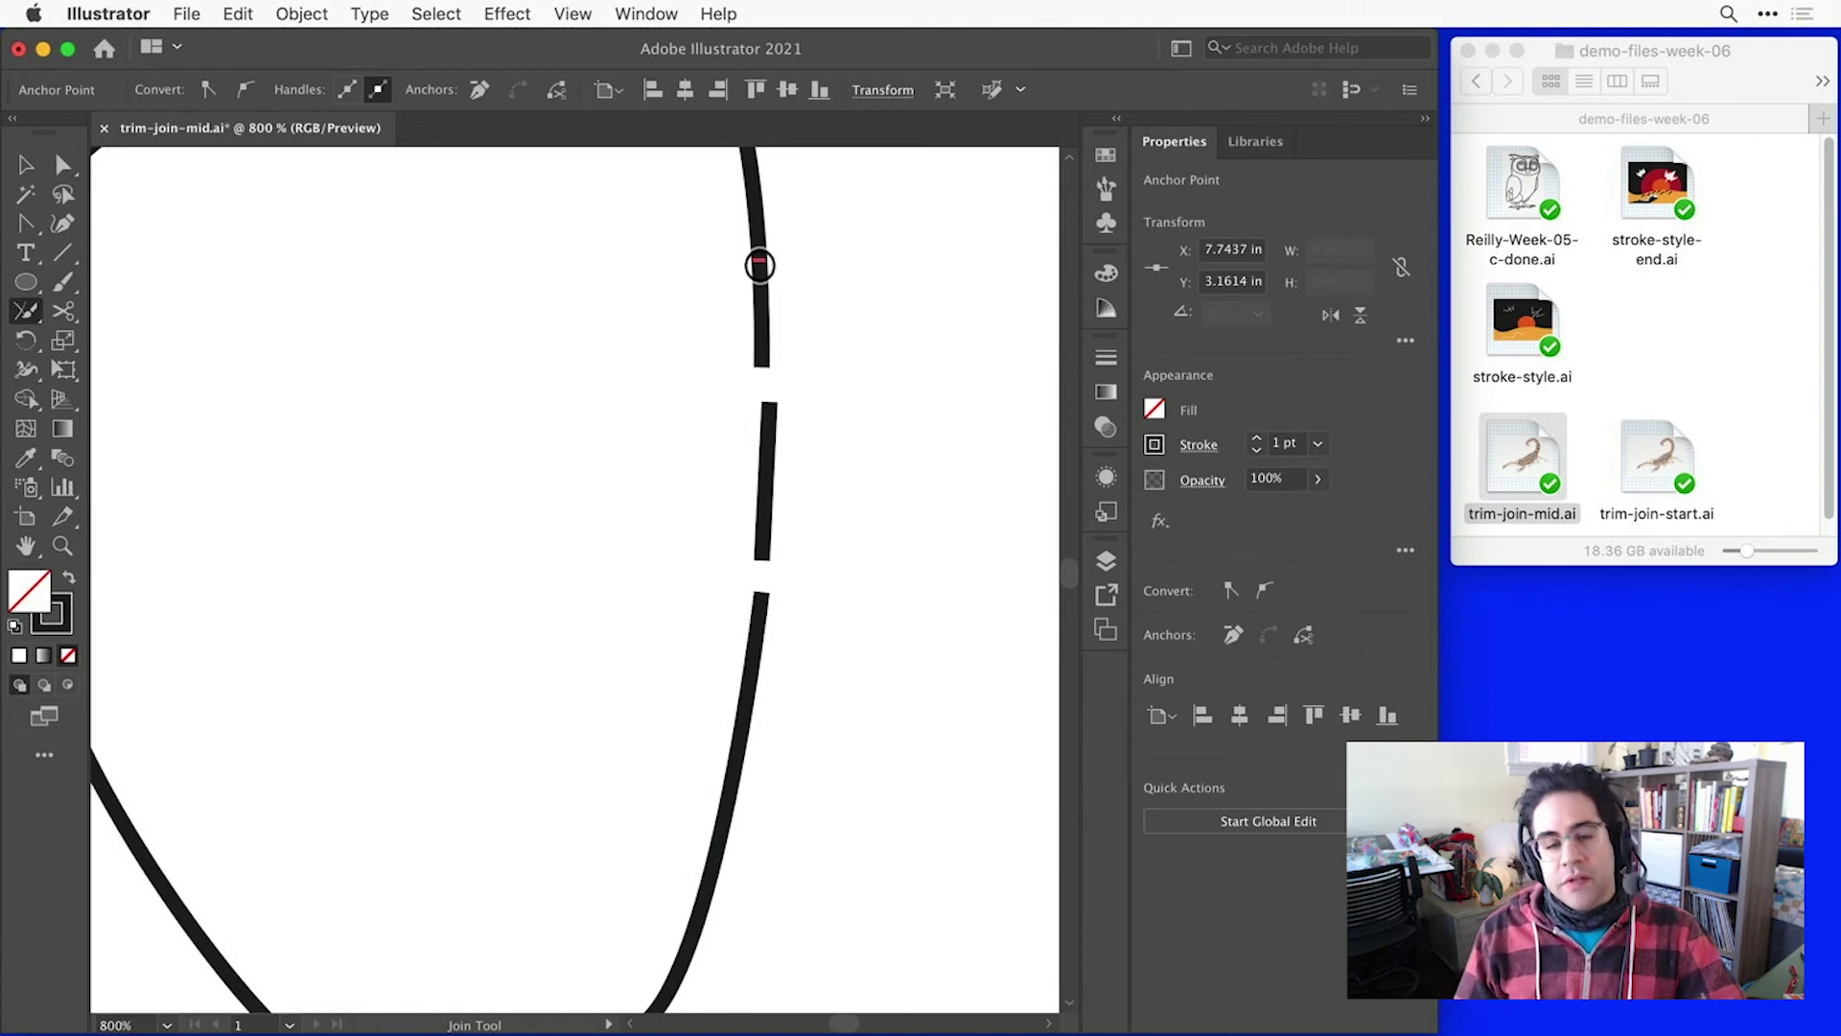
Step: Trim the overlapping stub and close the lower gap on the right edge
left_click_drag(756, 262, 768, 469)
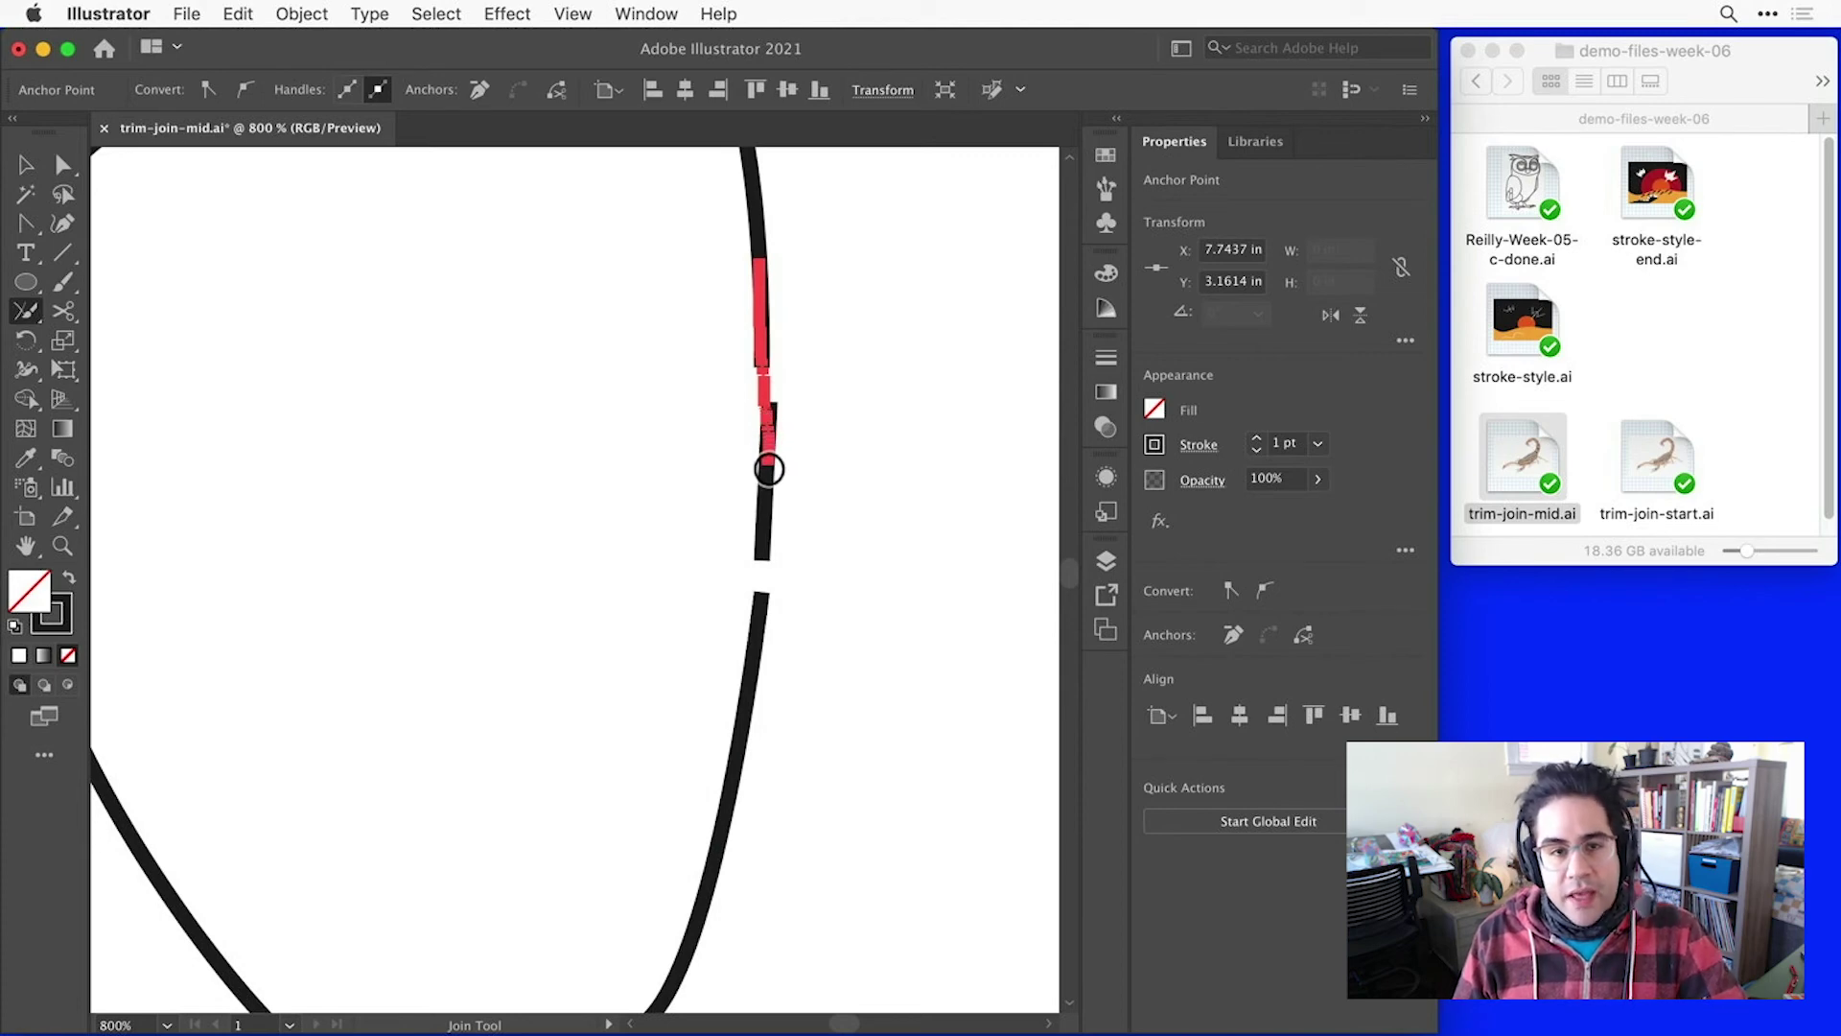
left_click_drag(768, 469, 768, 467)
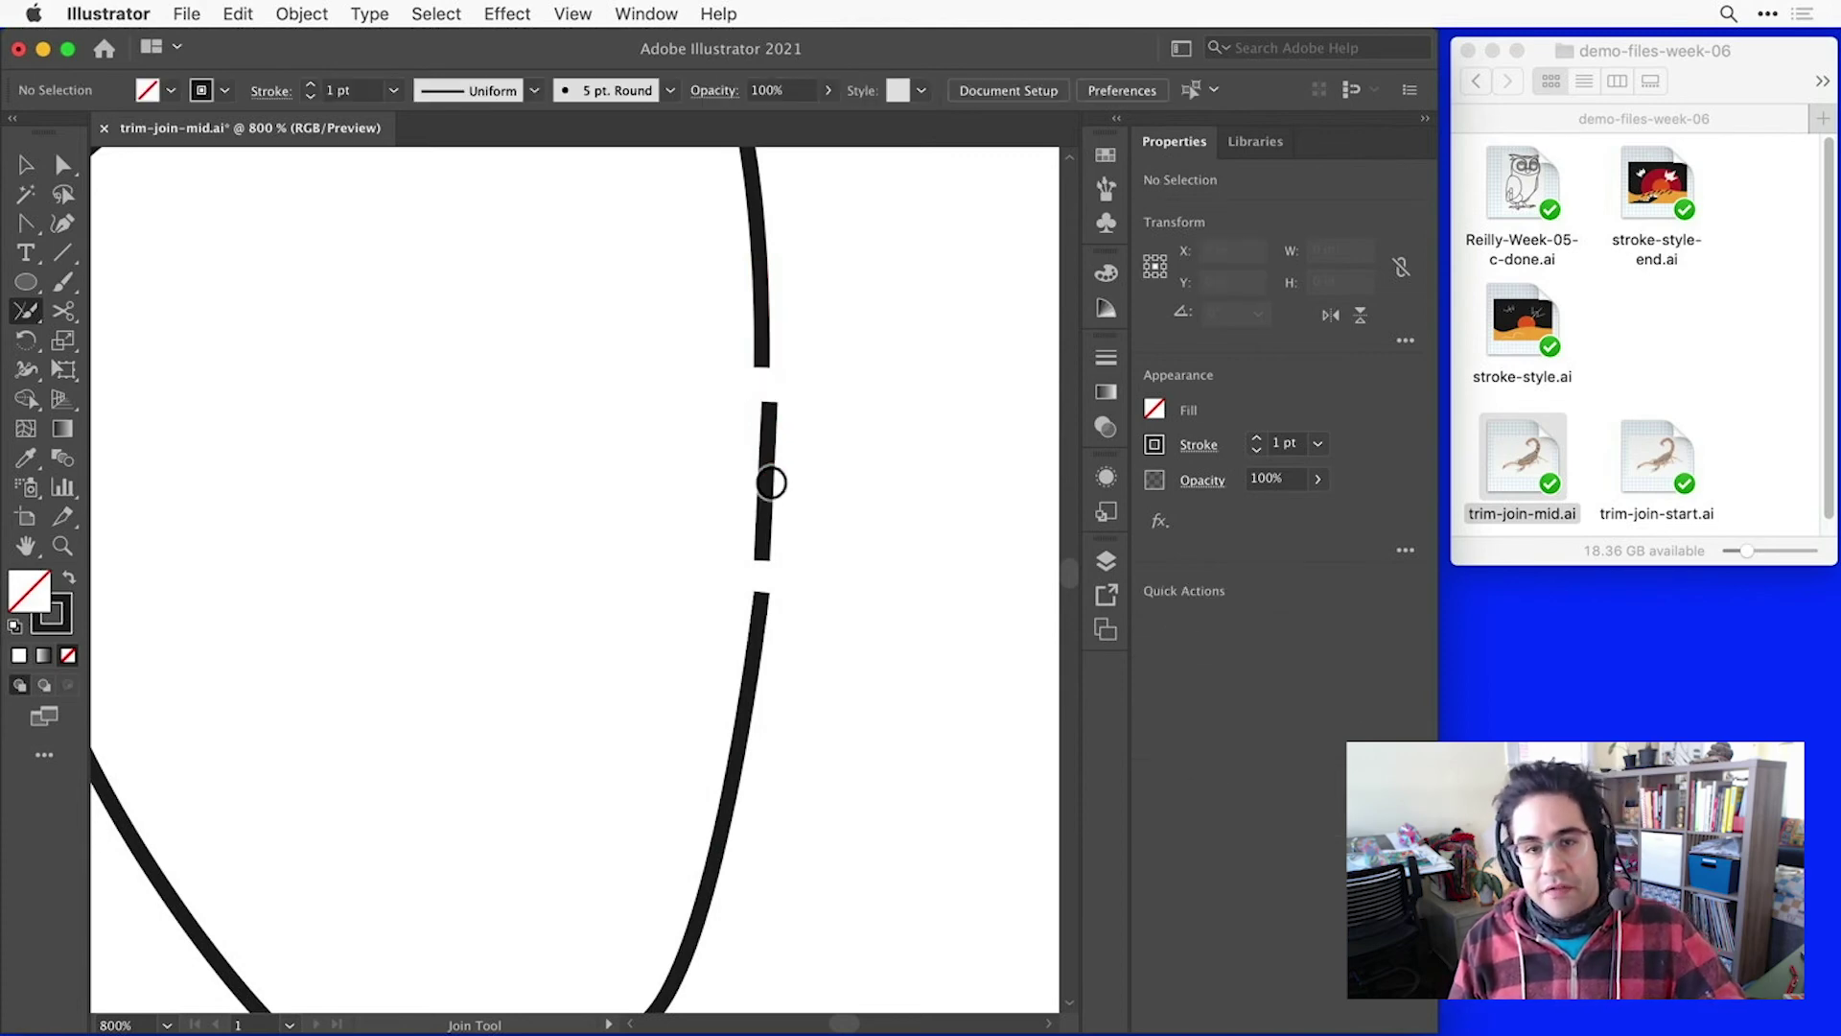
left_click_drag(747, 716, 766, 481)
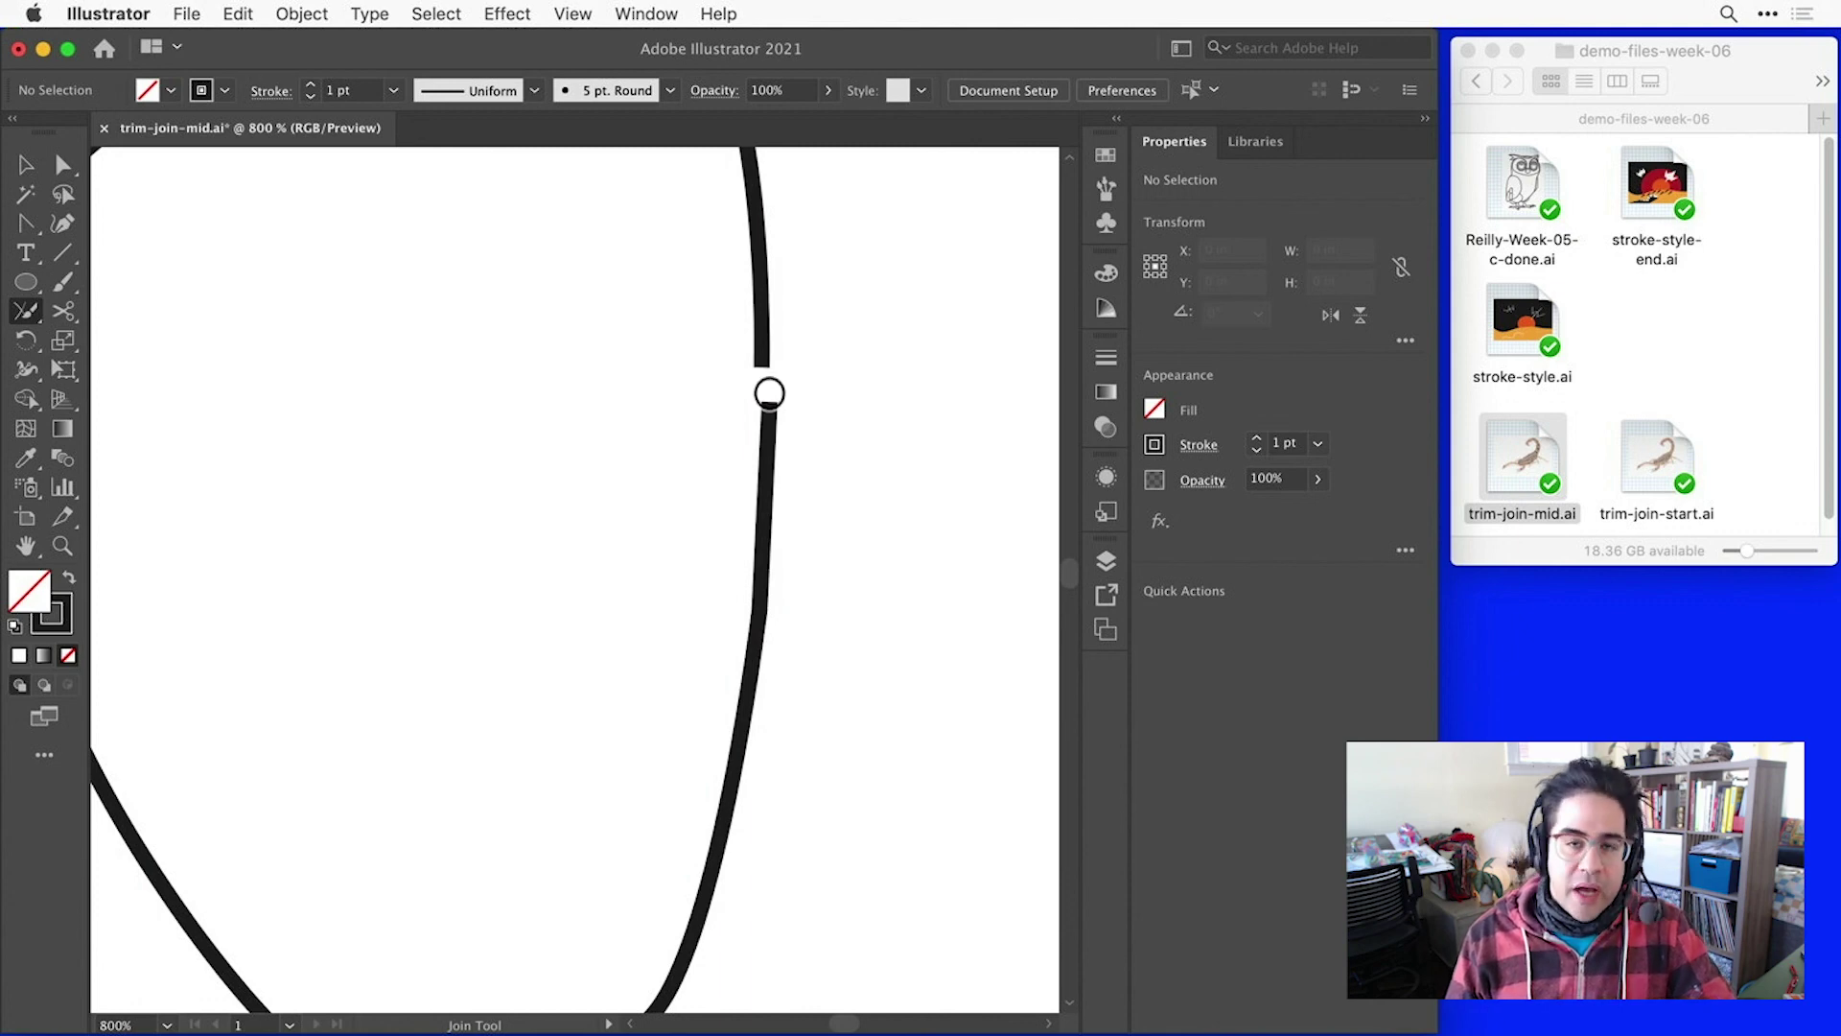
Step: Select the small shape's path, join its last gap with Cmd+J, and zoom out to check
left_click(21, 168)
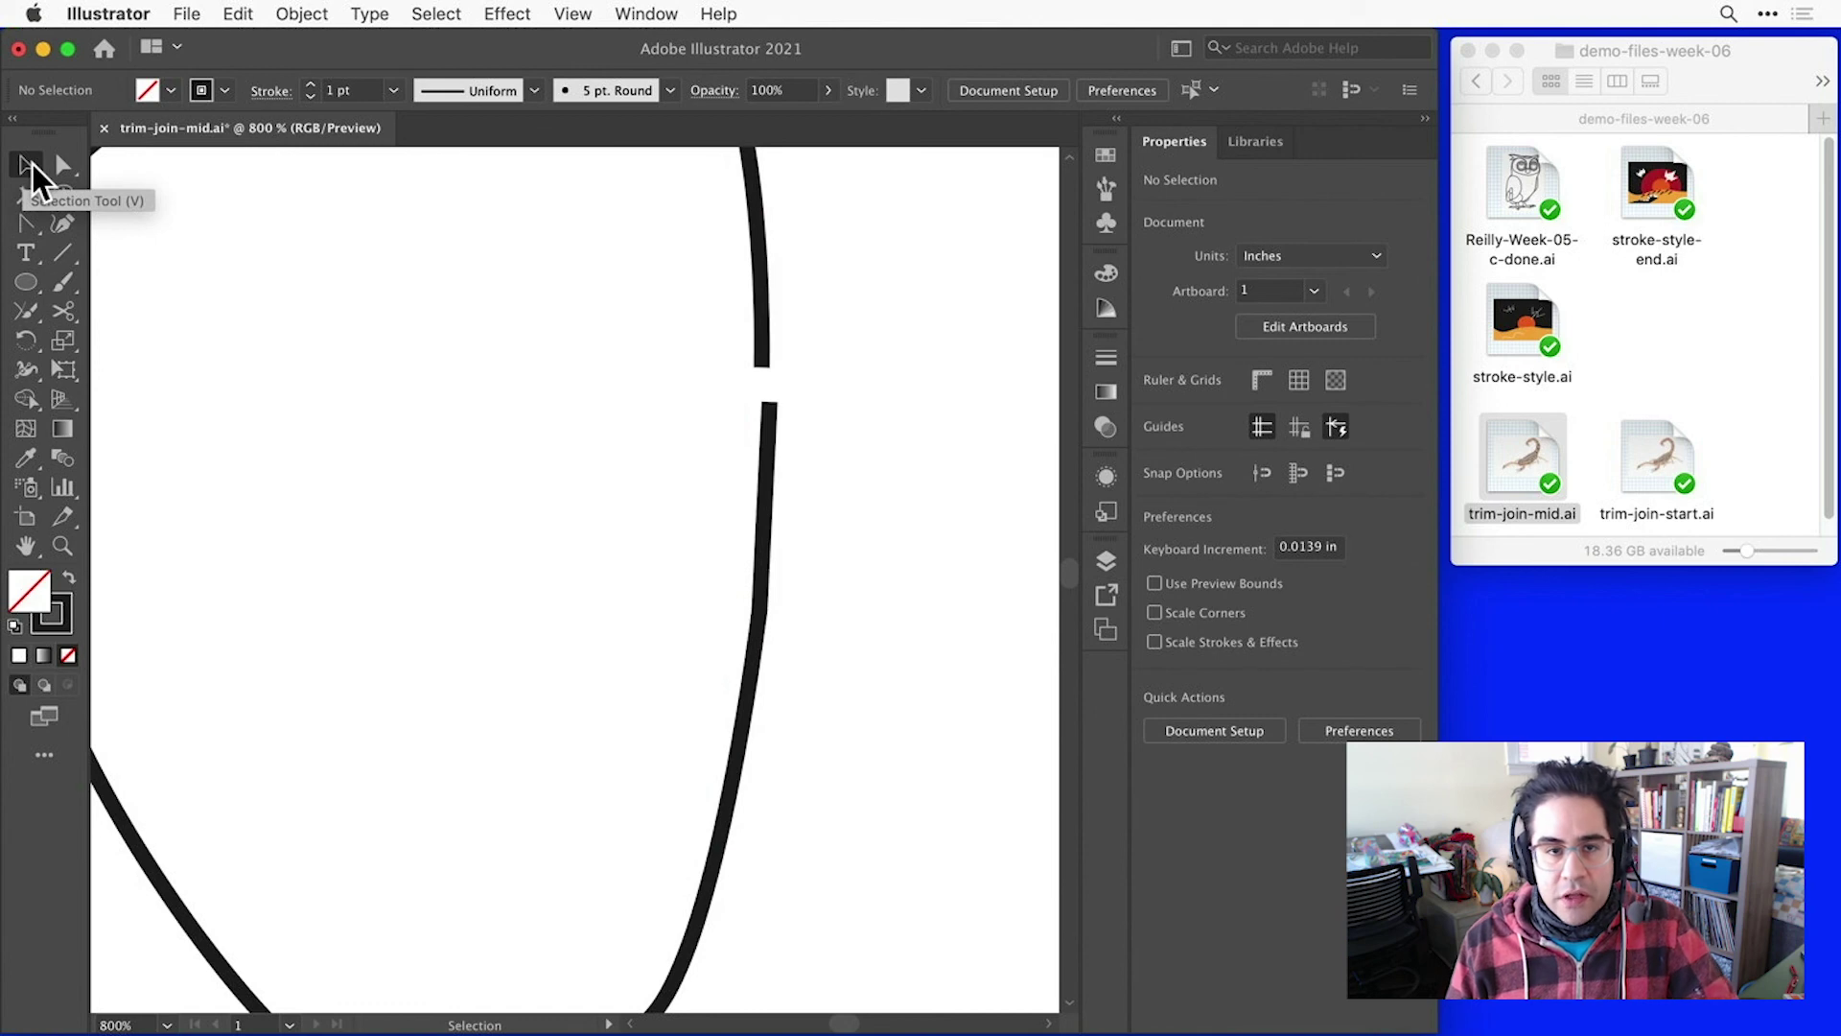
left_click(762, 326)
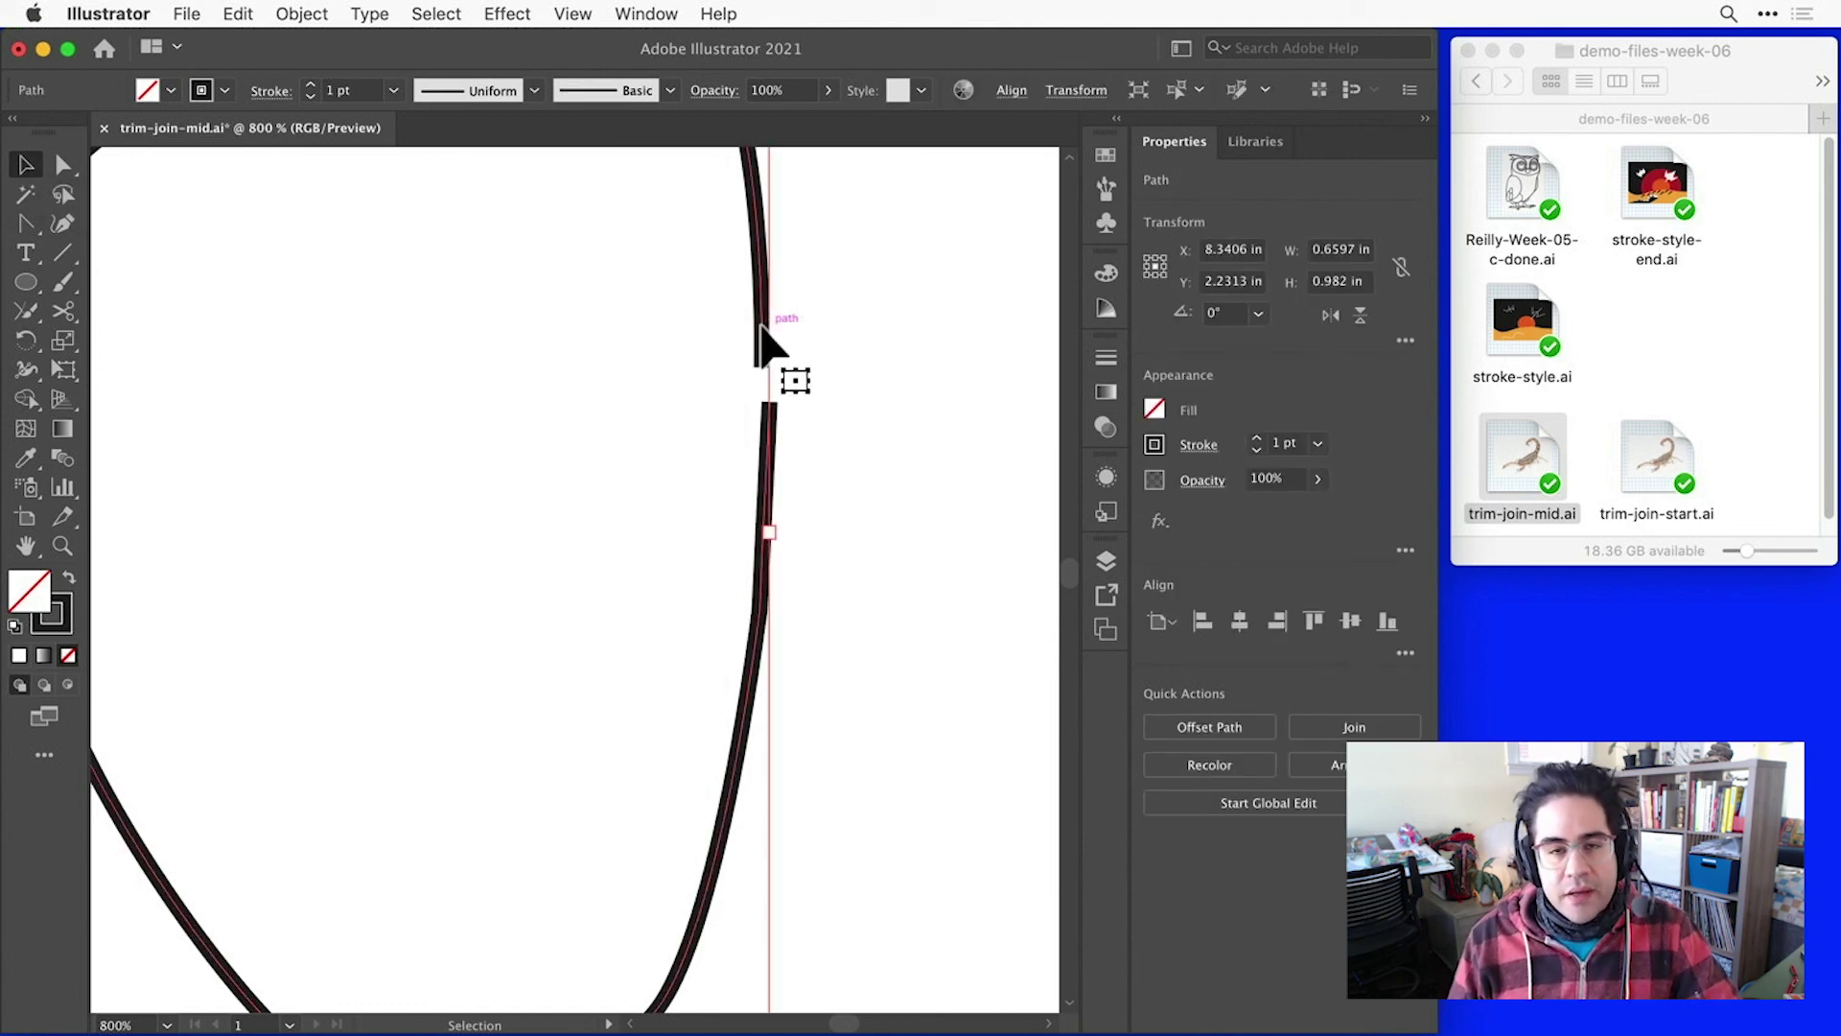
key("super+j")
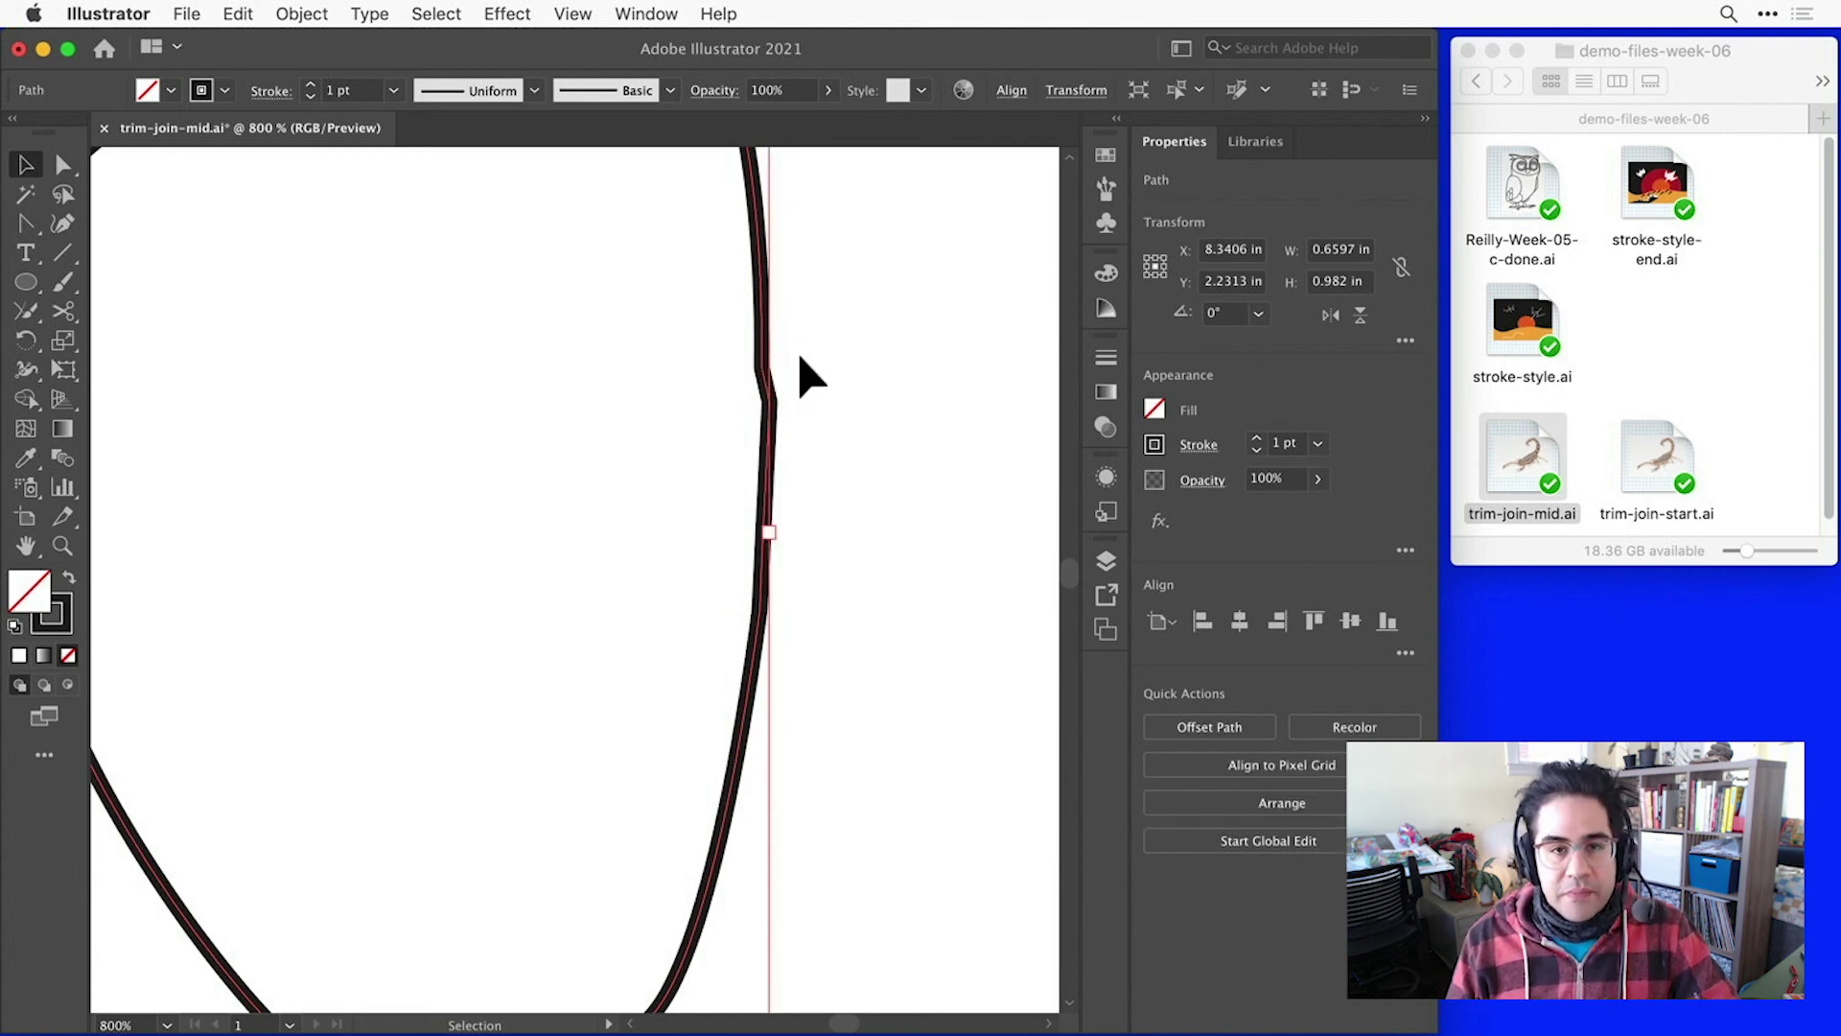
key("super+minus")
left_click_drag(863, 357, 875, 383)
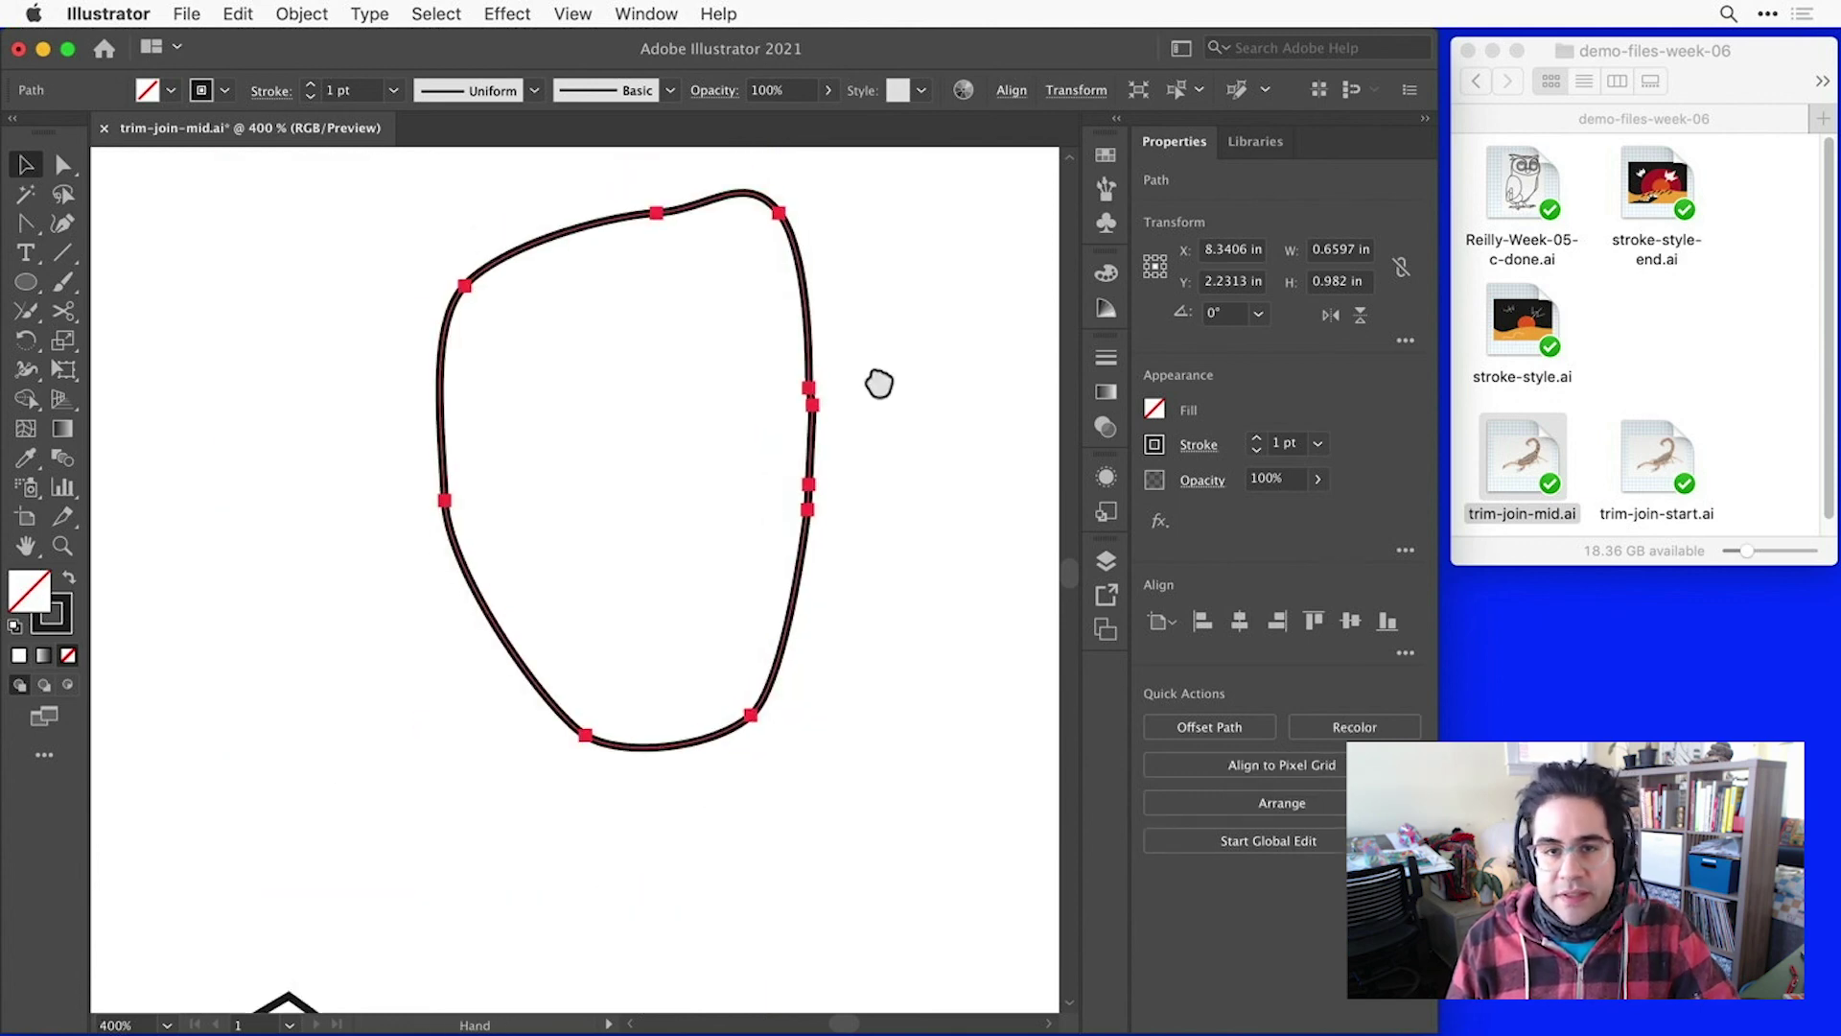